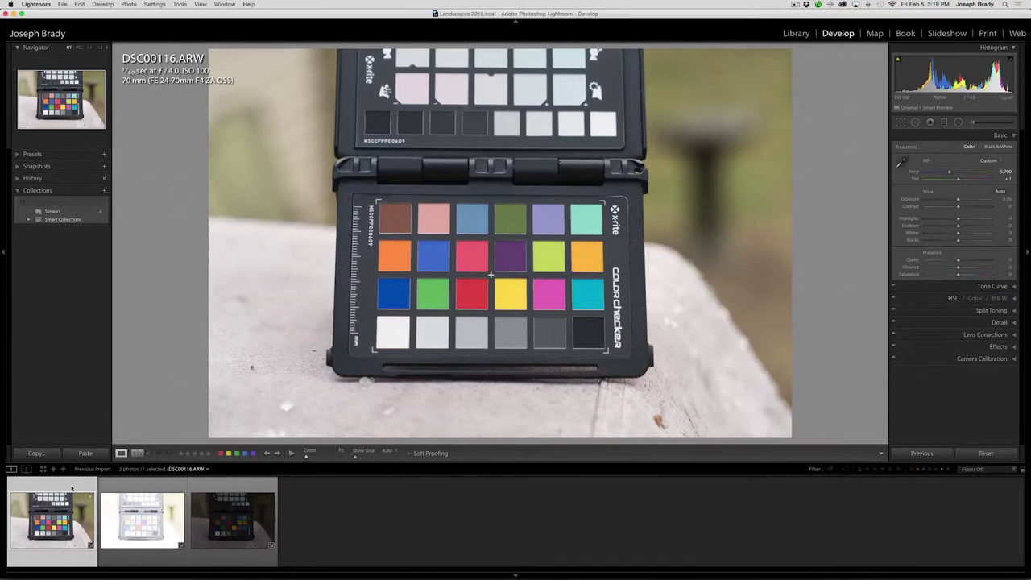
# Step: Try a white balance on DSC00116.ARW sampled from the orange-yellow patch in the chart's second row
pyautogui.press('Right')
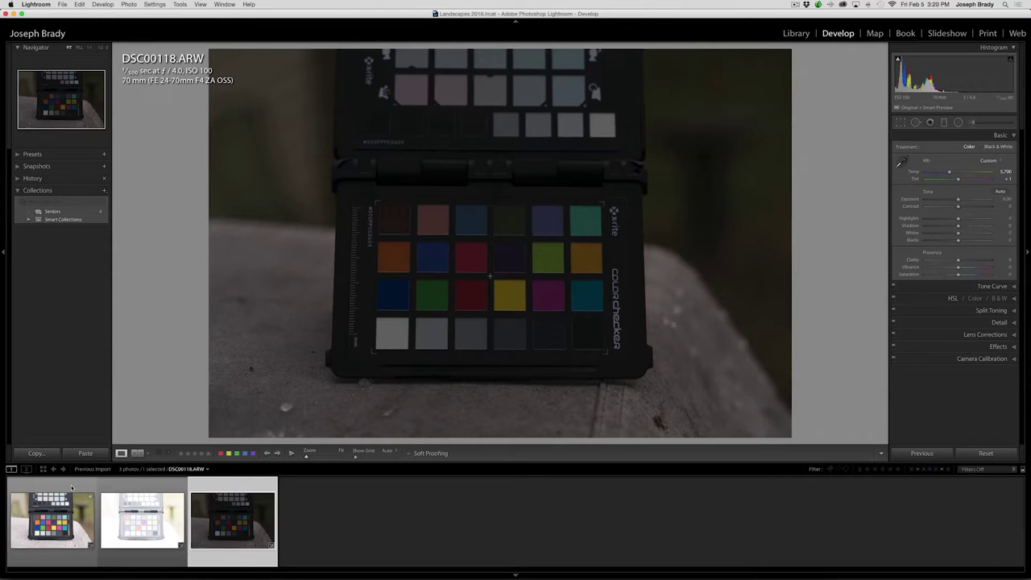
pyautogui.press('Left')
pyautogui.press('Left')
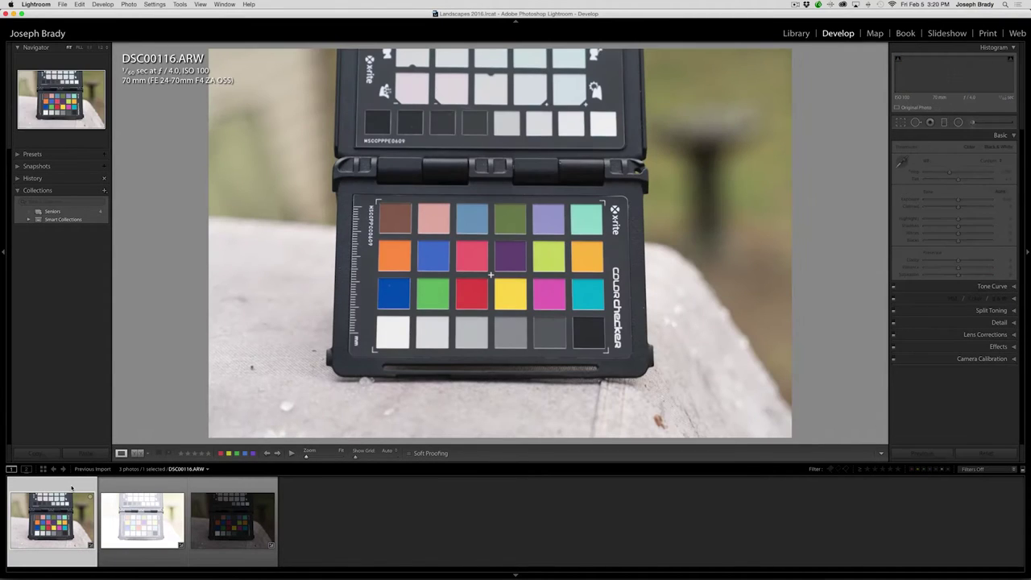
pyautogui.press('w')
pyautogui.click(581, 252)
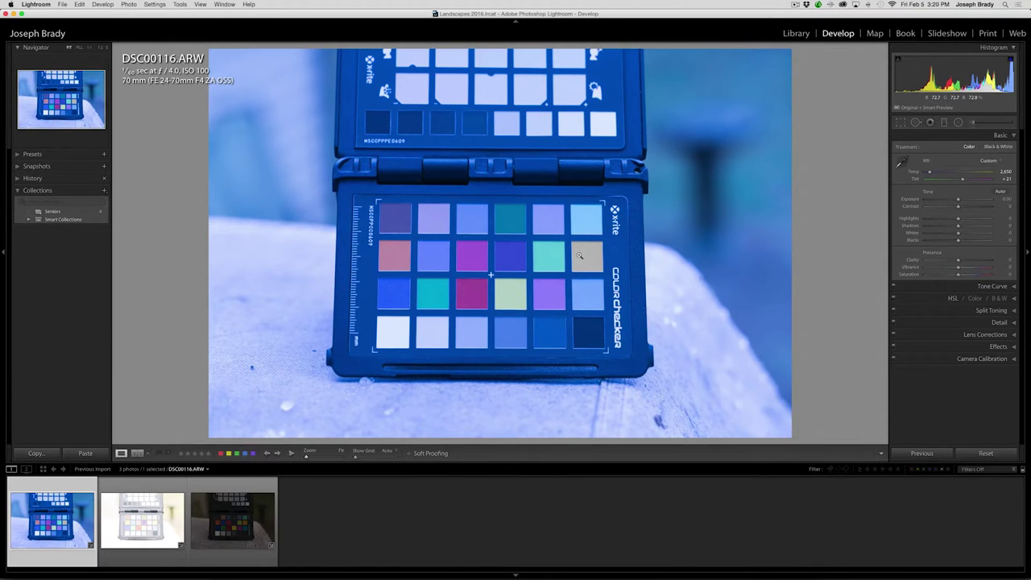
# Step: Set the white balance of DSC00116.ARW by sampling the white patch in the chart's bottom row
pyautogui.press('w')
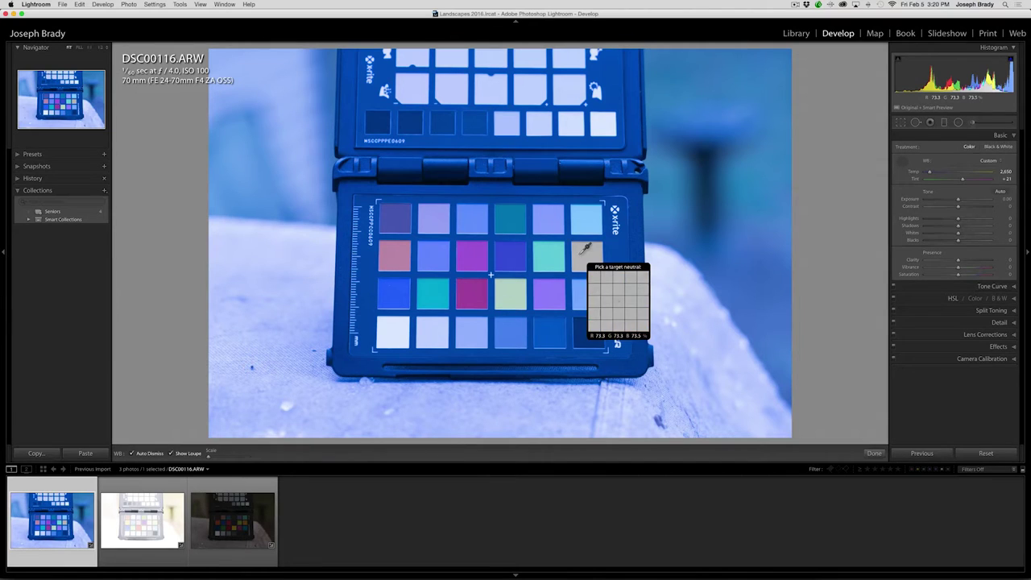
pyautogui.click(402, 326)
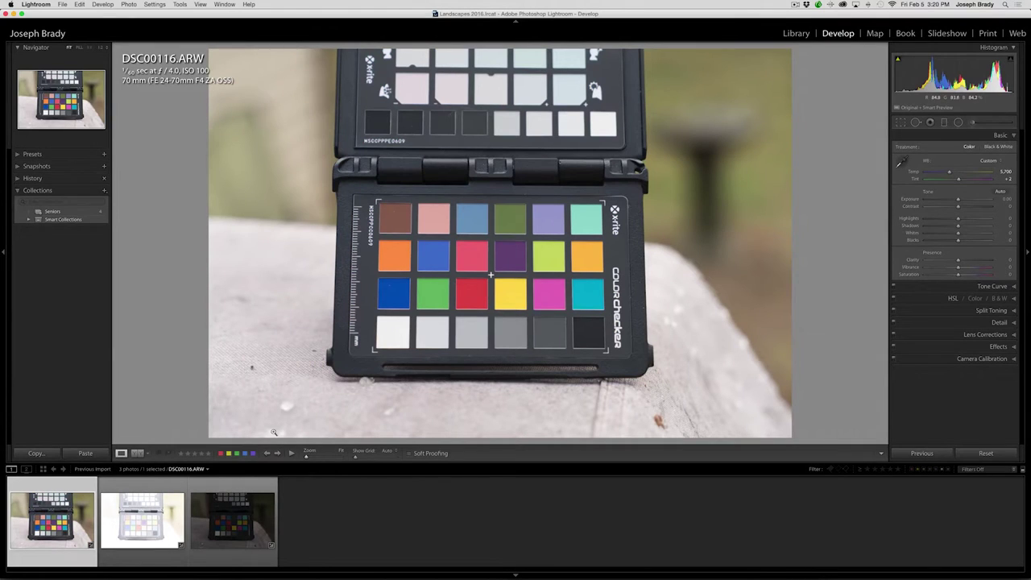
# Step: Synchronize only white balance, process version and calibration from DSC00116.ARW to the other two chart photos
pyautogui.keyDown('shift'); pyautogui.click(242, 482); pyautogui.keyUp('shift')
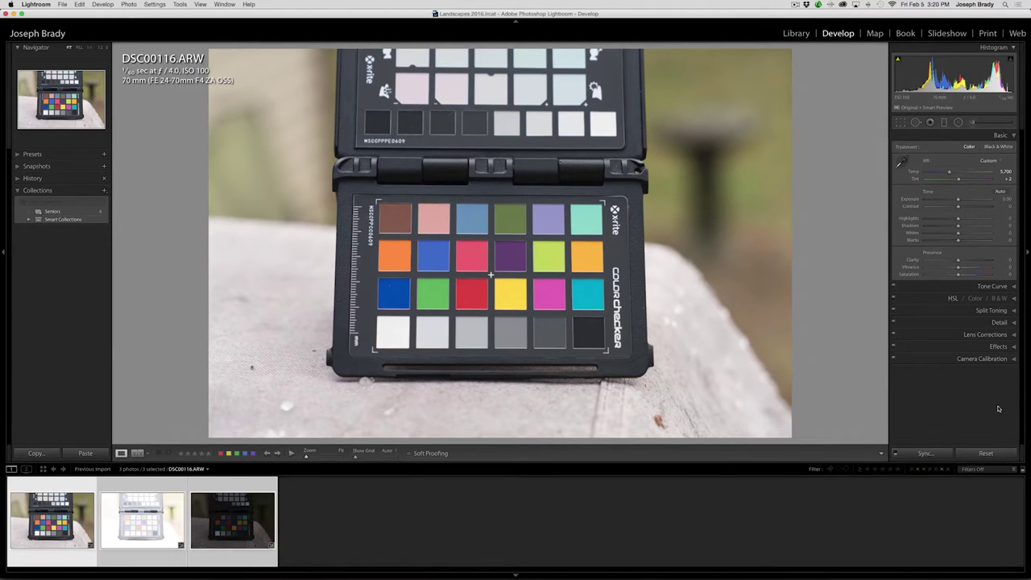
pyautogui.click(927, 453)
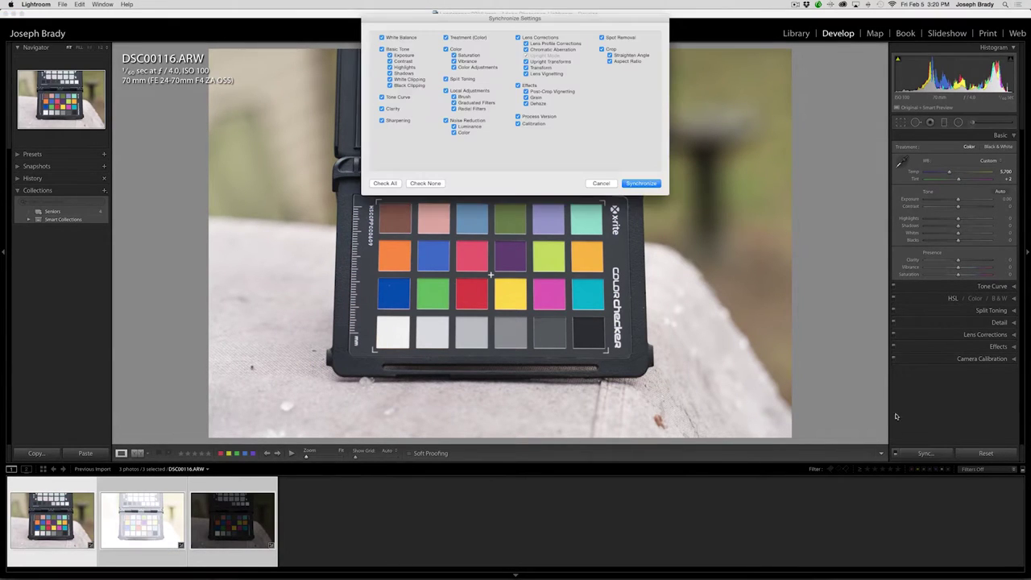
pyautogui.click(423, 183)
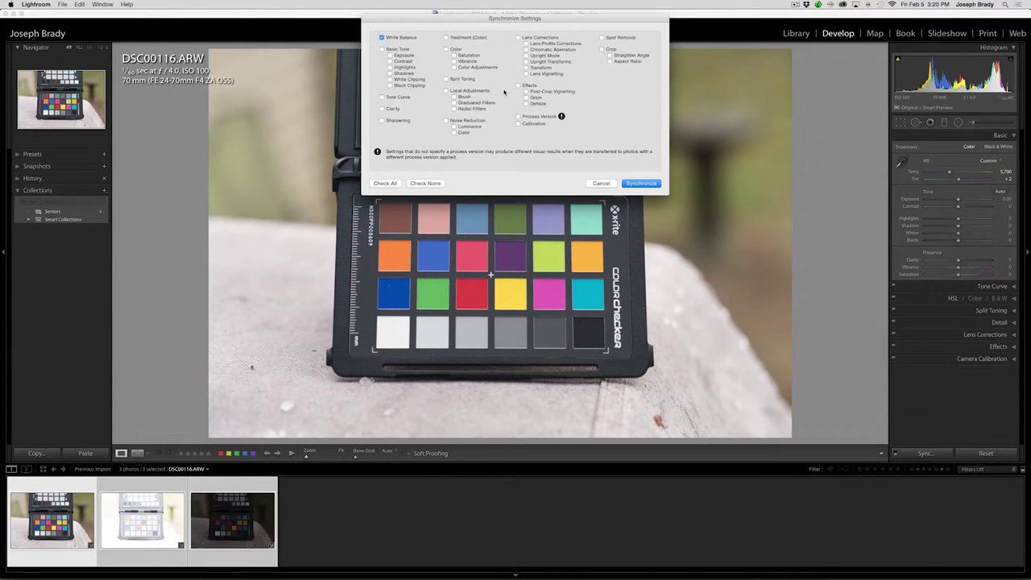
pyautogui.click(527, 117)
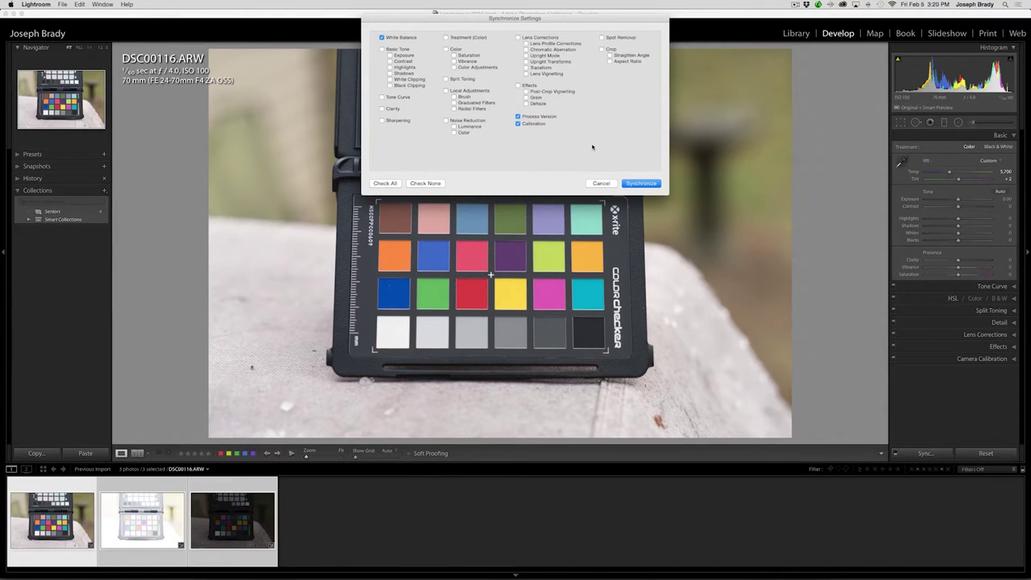
pyautogui.click(637, 183)
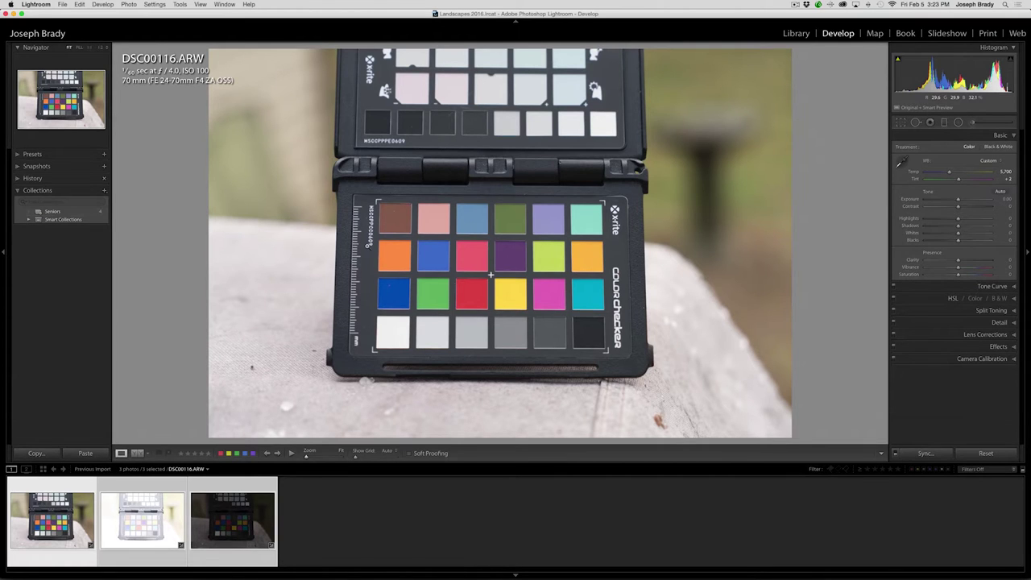
# Step: Crop DSC00116.ARW closely around the colour patch chart and synchronize the crop, including straighten angle and aspect ratio, to the other two photos
pyautogui.press('r')
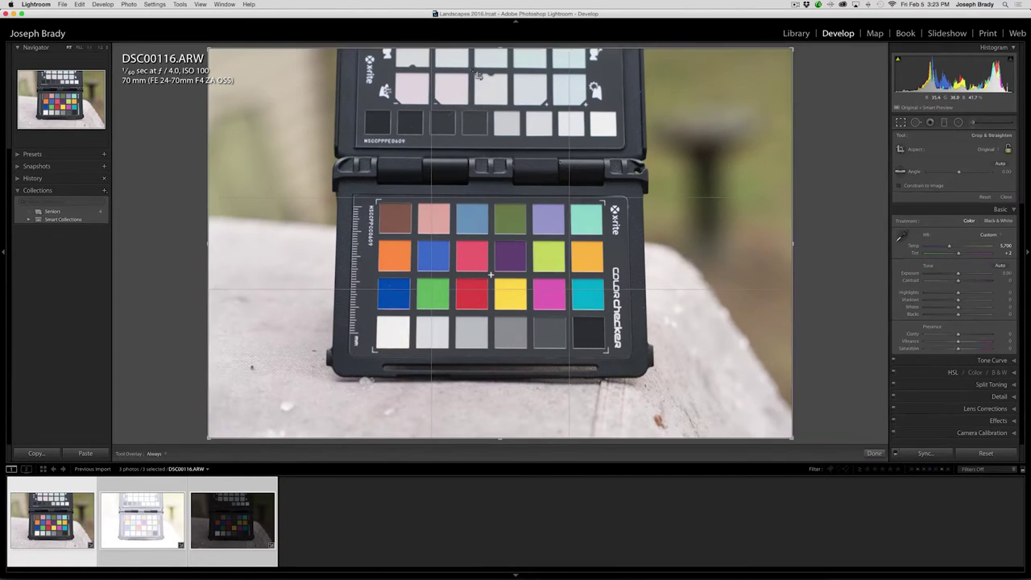
pyautogui.moveTo(500, 55); pyautogui.dragTo(499, 128)
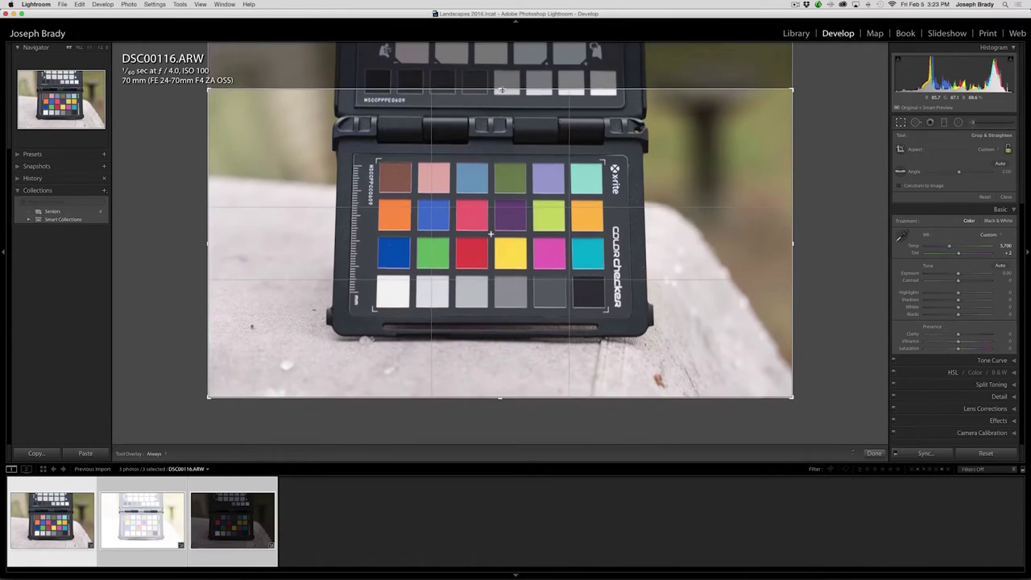
pyautogui.moveTo(500, 397); pyautogui.dragTo(500, 348)
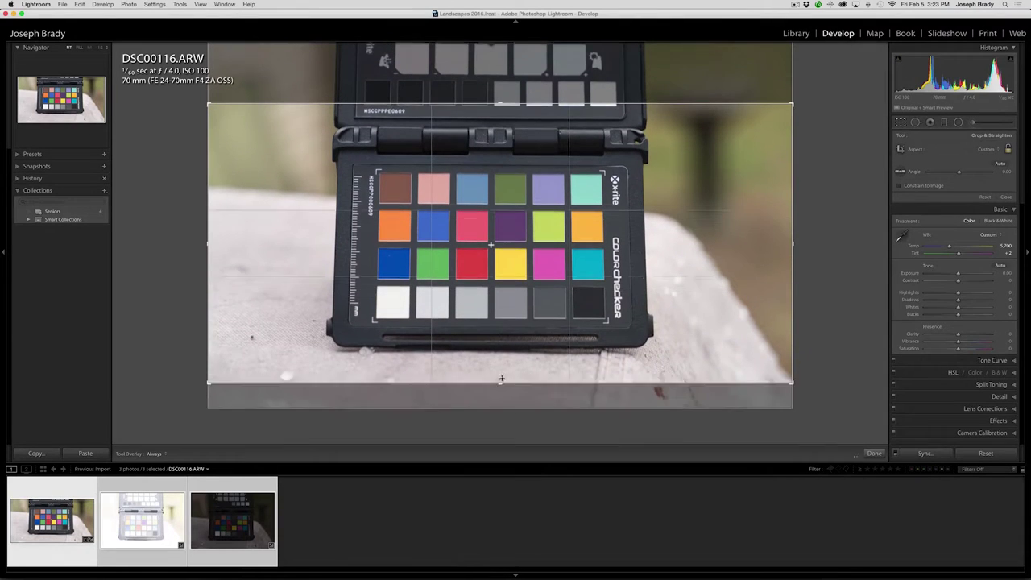
pyautogui.moveTo(782, 243); pyautogui.dragTo(677, 243)
pyautogui.moveTo(271, 243); pyautogui.dragTo(318, 240)
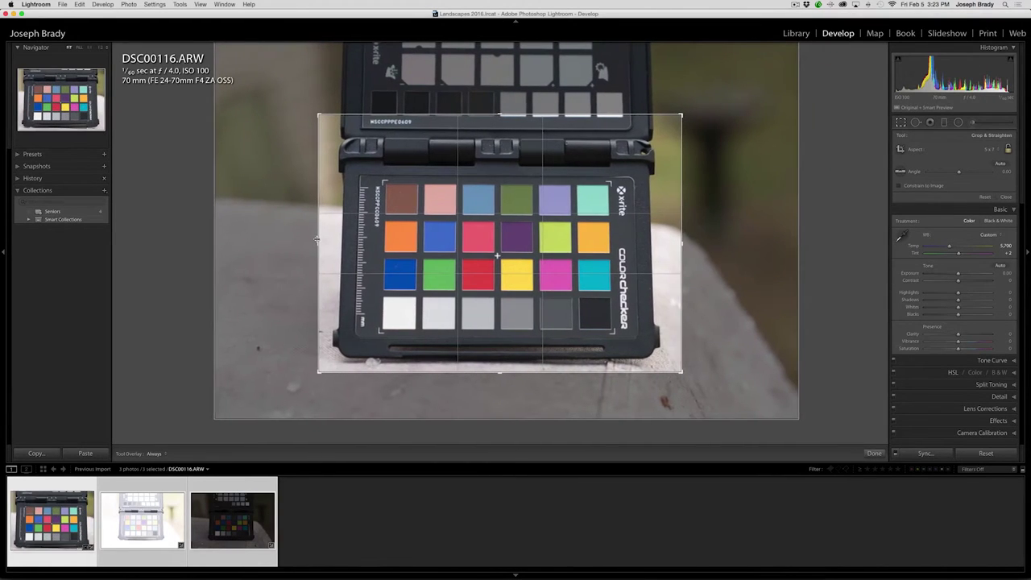
pyautogui.press('Return')
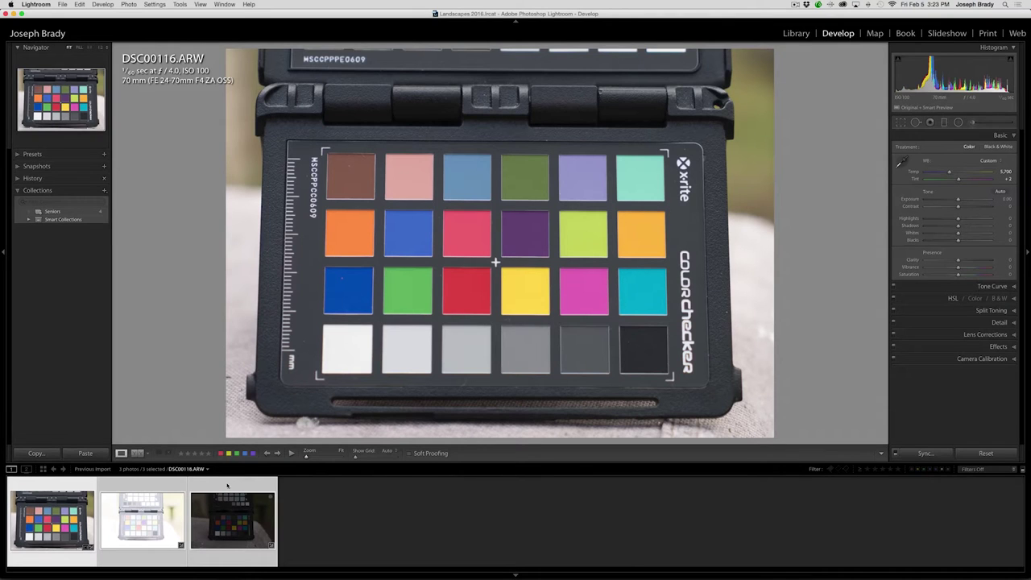
pyautogui.click(926, 453)
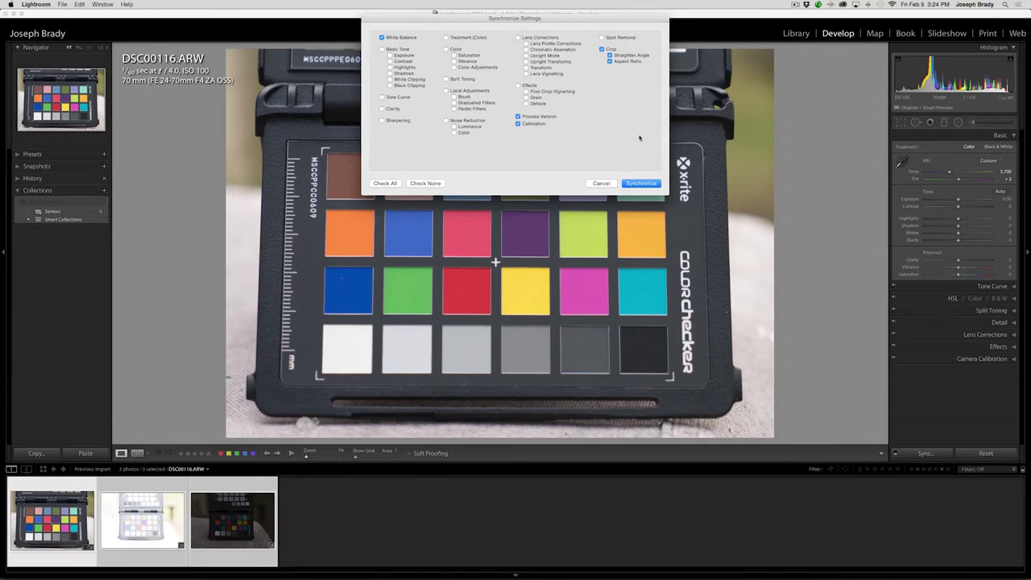
pyautogui.click(639, 185)
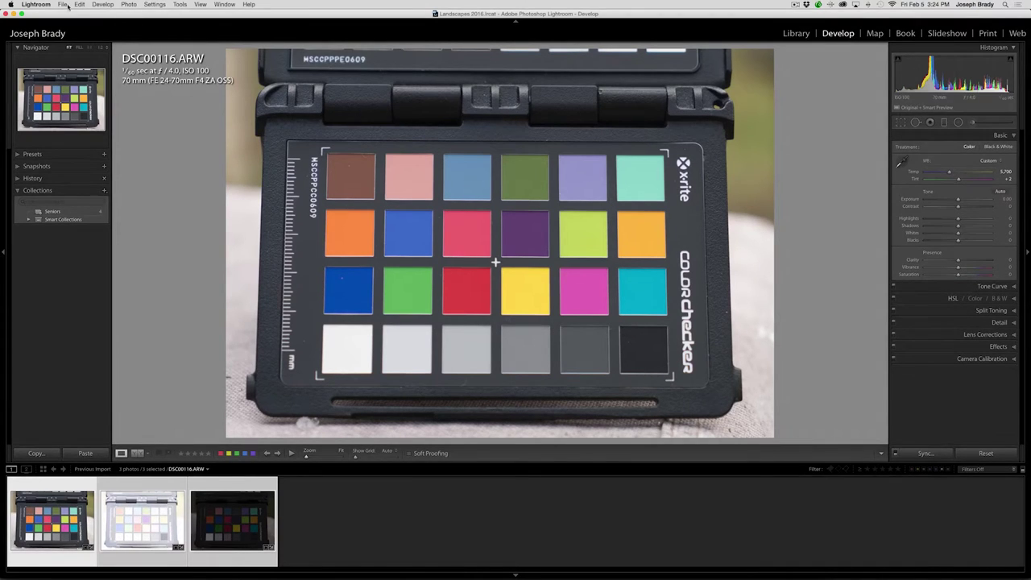
# Step: Start exporting the three photos, with the Sekonic 758 DTS Shots folder inside Sekonic as the destination
pyautogui.click(69, 7)
pyautogui.click(86, 106)
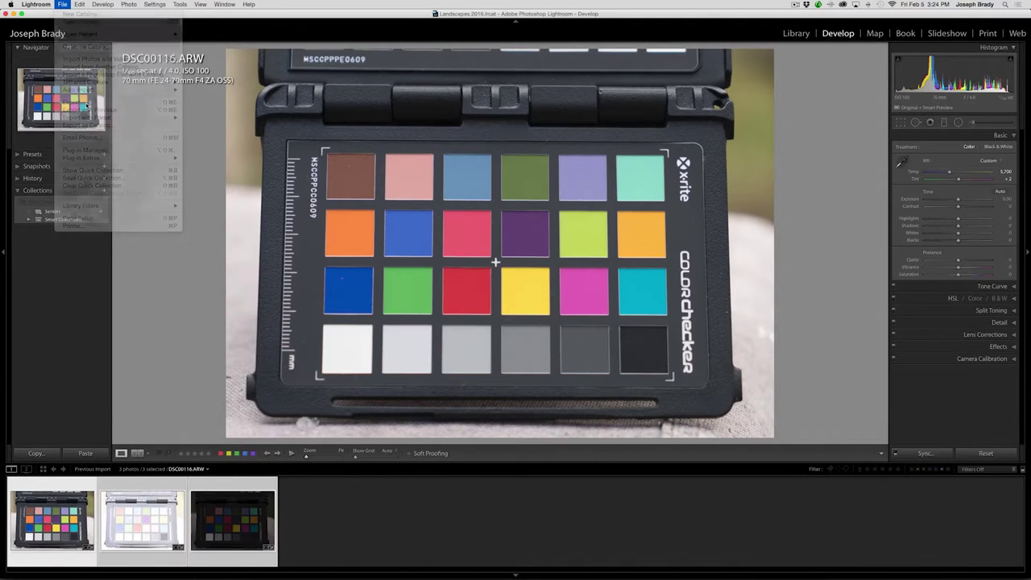
pyautogui.click(650, 162)
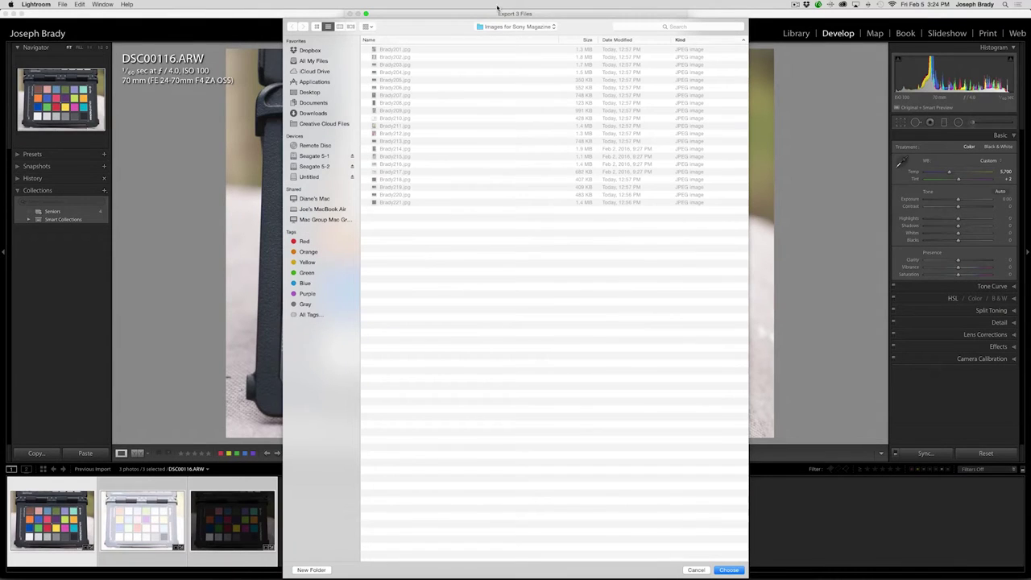
pyautogui.click(514, 27)
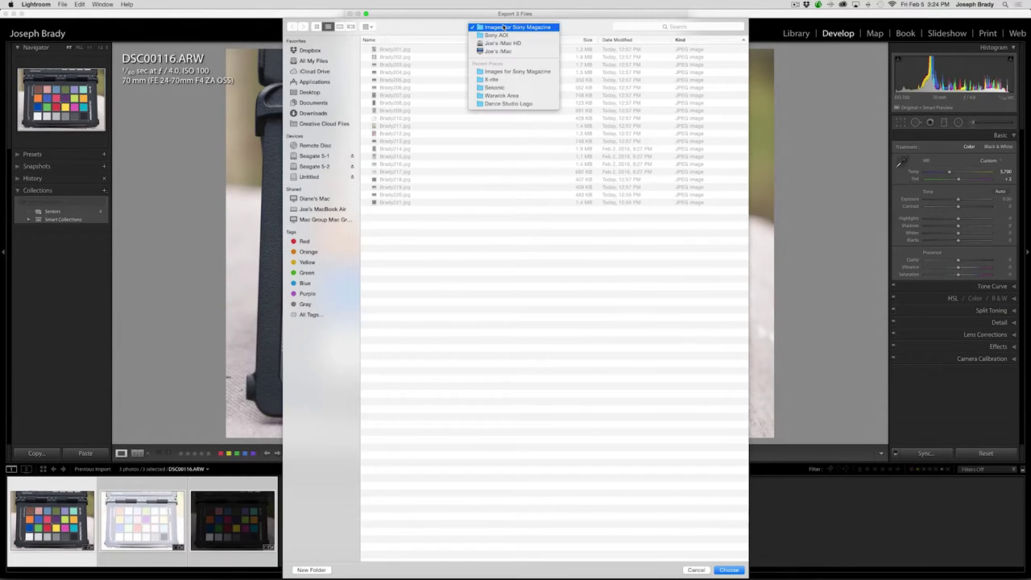
pyautogui.click(498, 87)
pyautogui.click(423, 50)
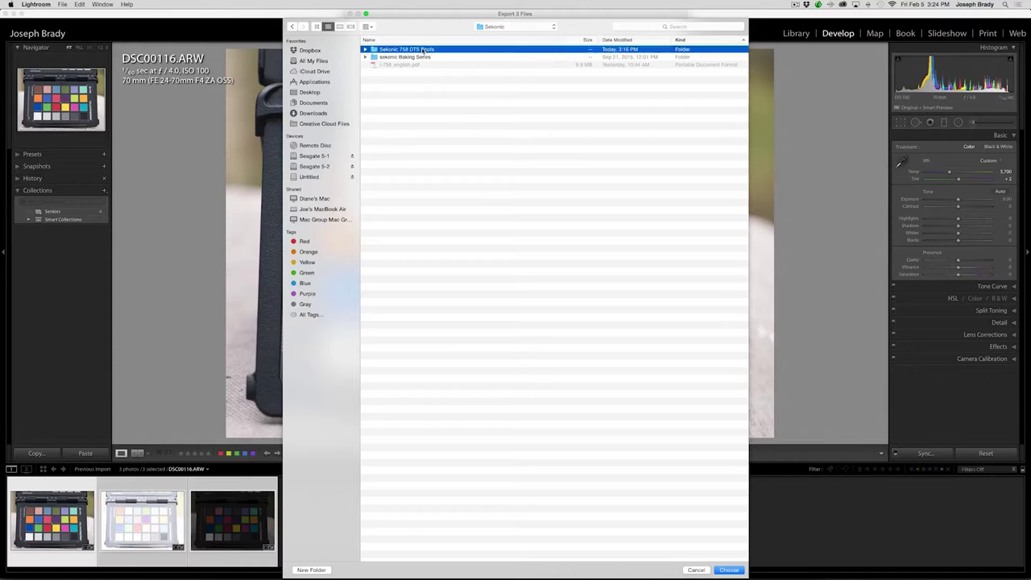
pyautogui.click(721, 567)
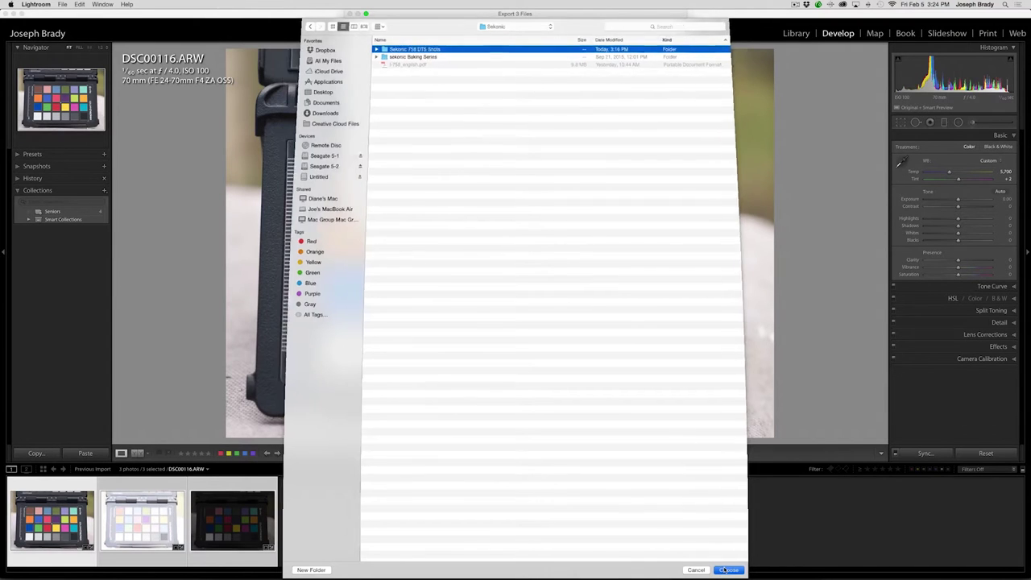
# Step: Review the file and image sizing settings and export the three photos as JPEG files
pyautogui.click(451, 219)
pyautogui.scroll(-3, 556, 260)
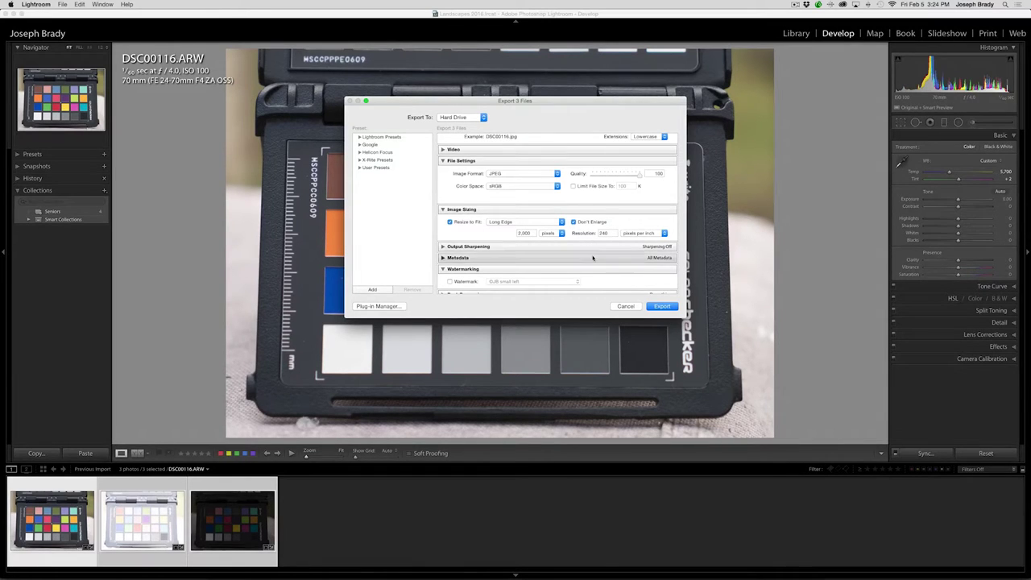
pyautogui.click(661, 307)
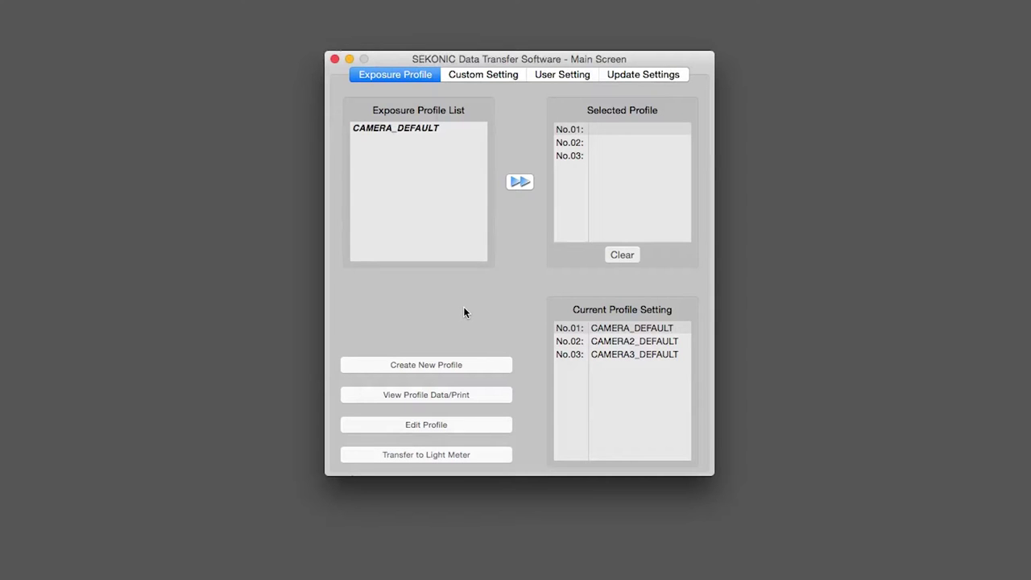
# Step: In SEKONIC Data Transfer Software, create a new exposure profile using the X-Rite ColorChecker Passport target
pyautogui.click(426, 367)
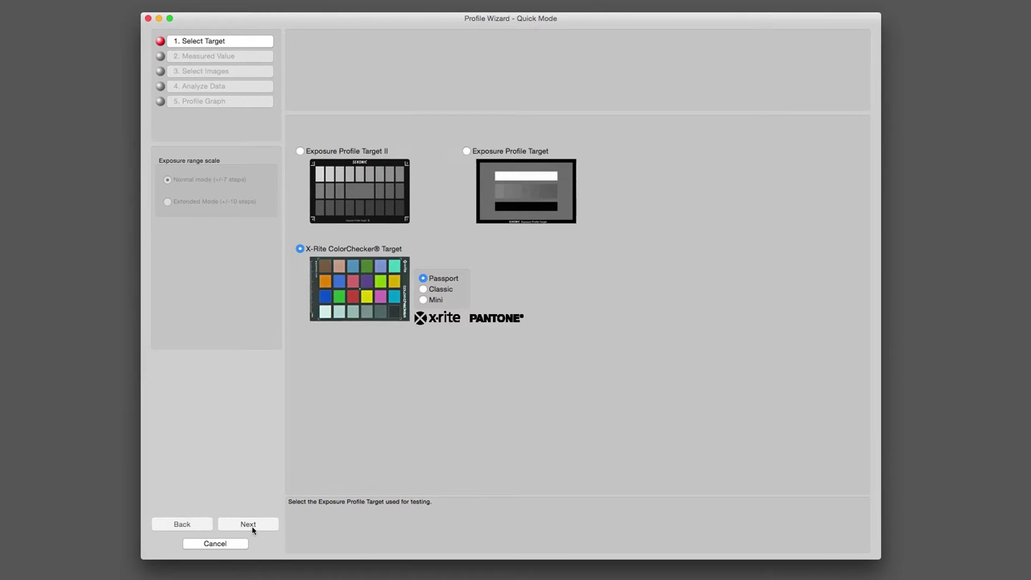
pyautogui.click(248, 525)
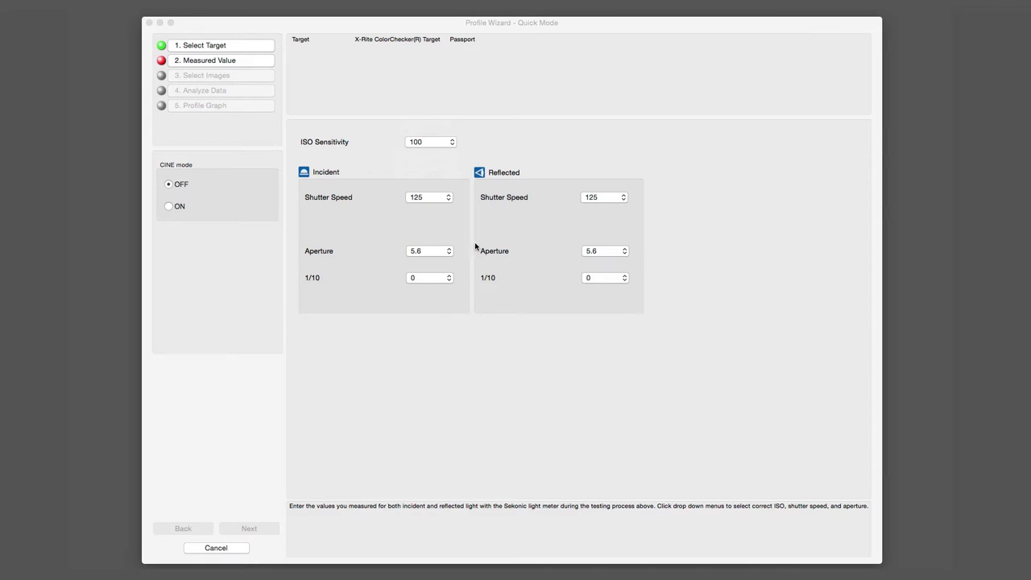
# Step: Set the incident reading to shutter speed 60, aperture 4.0 and 2 tenths
pyautogui.click(442, 200)
pyautogui.click(439, 191)
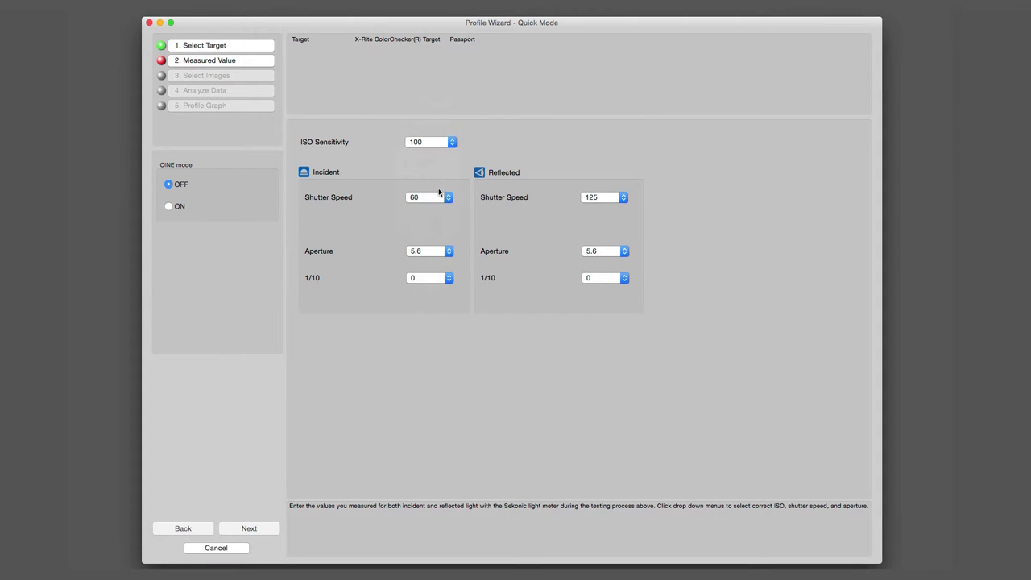
pyautogui.click(437, 251)
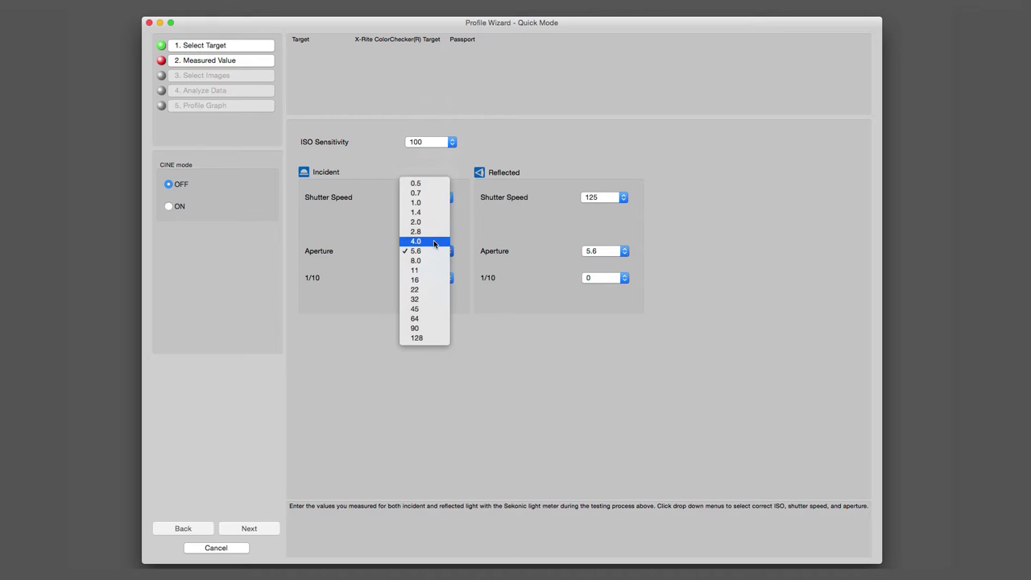
pyautogui.click(436, 244)
pyautogui.click(435, 281)
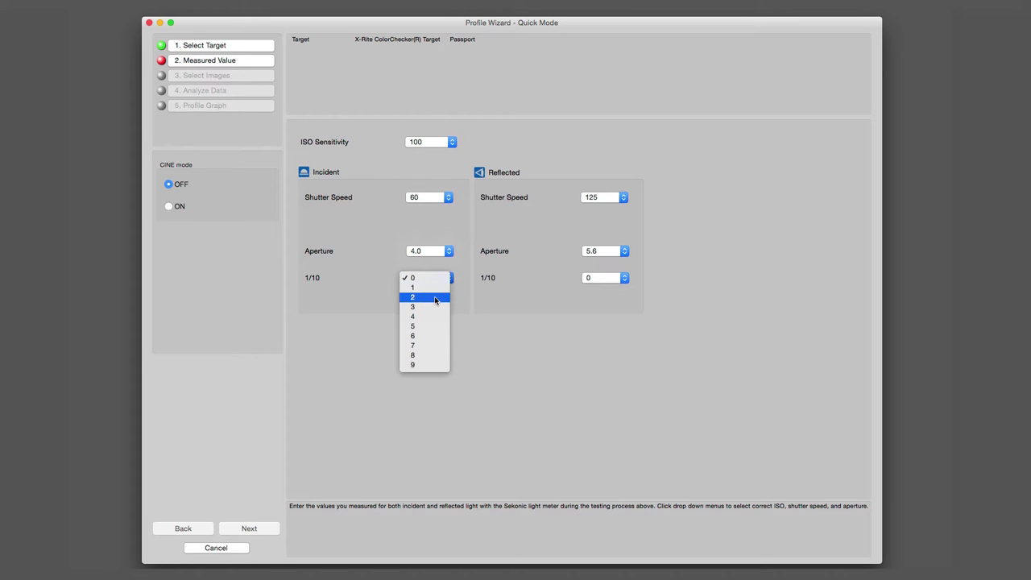
pyautogui.click(435, 299)
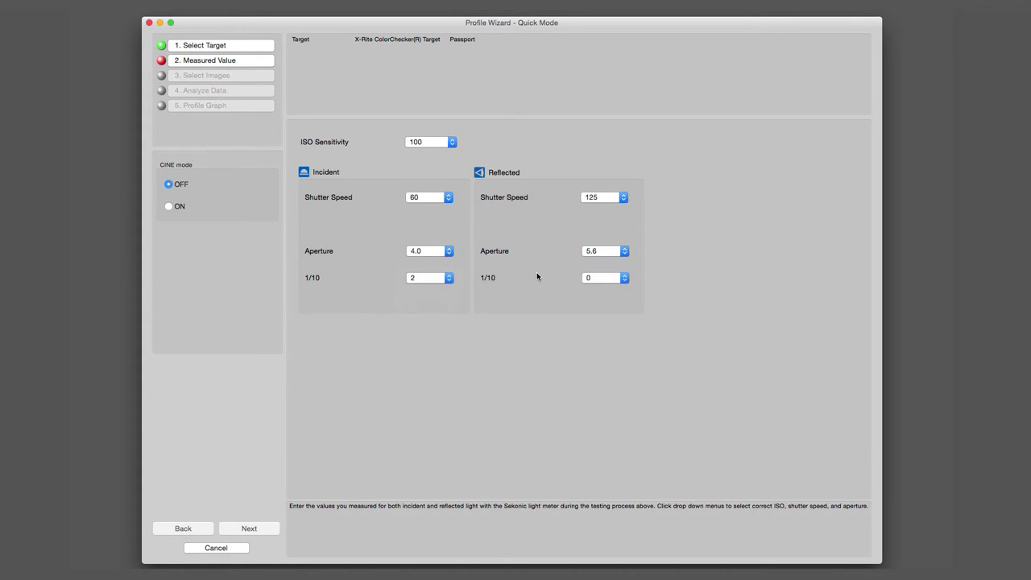
# Step: Set the reflected reading to shutter speed 60, aperture 4.0 and 7 tenths
pyautogui.click(593, 202)
pyautogui.click(593, 188)
pyautogui.click(605, 252)
pyautogui.click(602, 243)
pyautogui.click(610, 278)
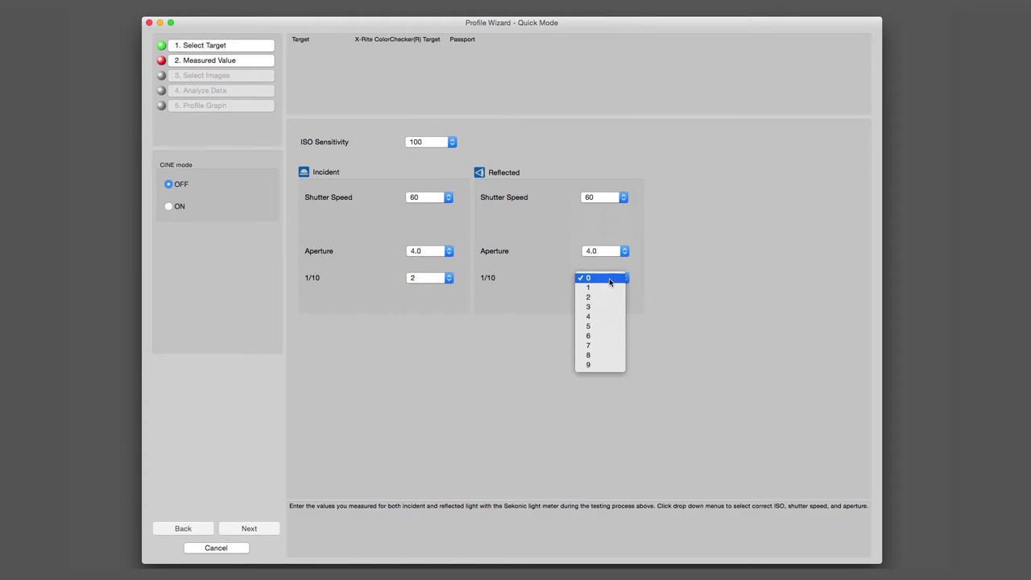
pyautogui.click(608, 348)
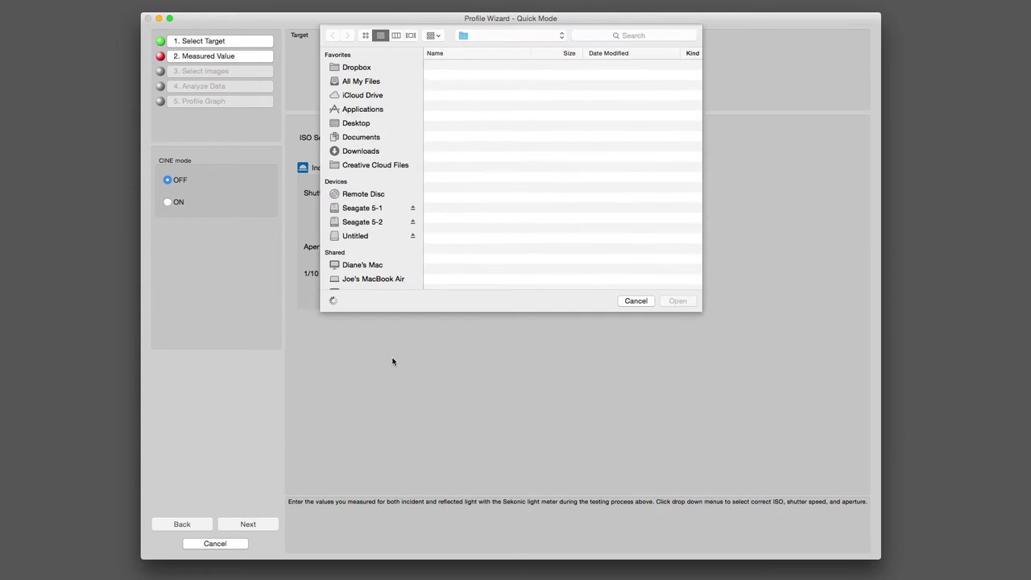
# Step: Open the Sekonic 758 DTS Shots folder inside the Sekonic folder as the image source for the profile
pyautogui.click(524, 36)
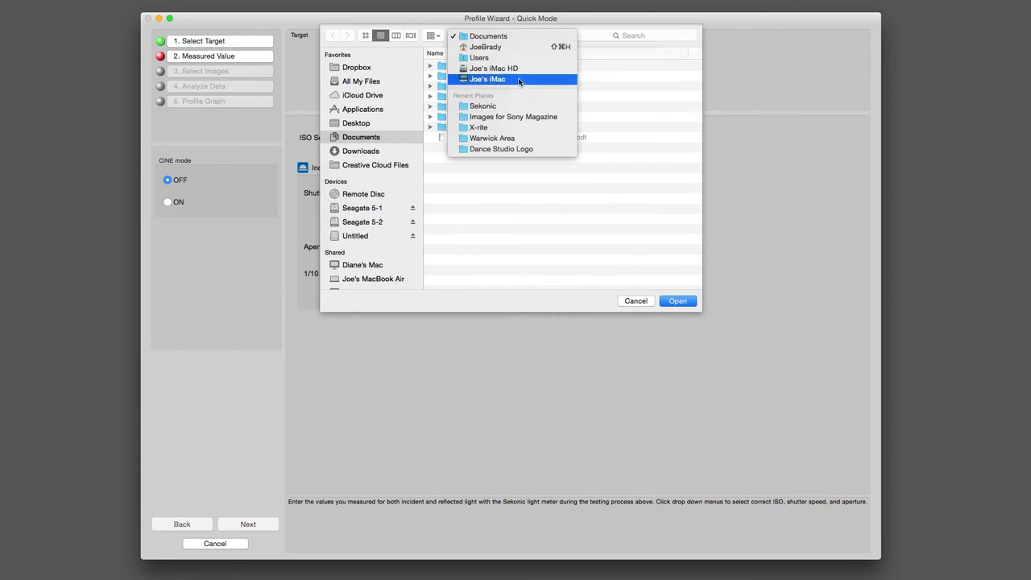
pyautogui.click(516, 107)
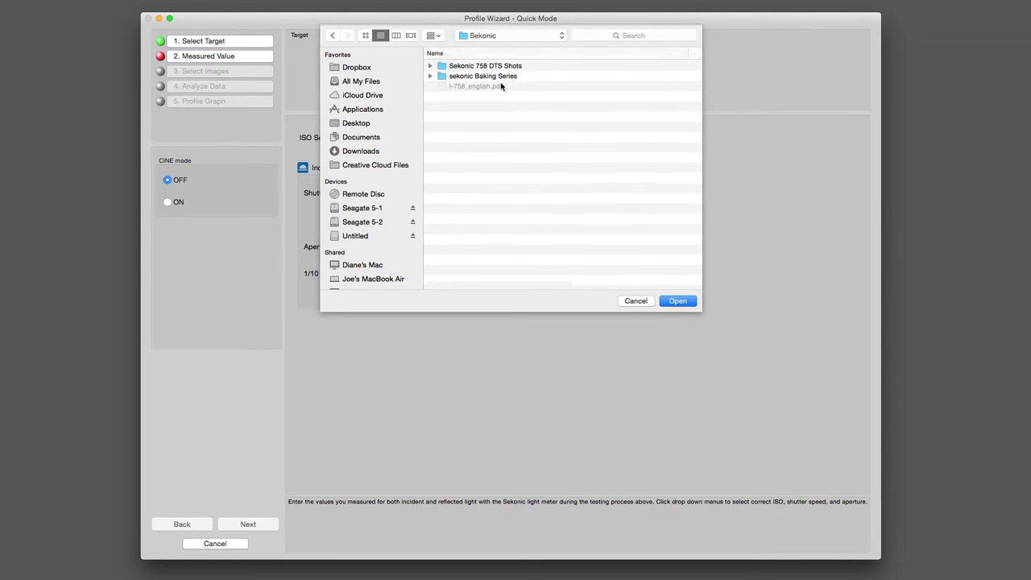
pyautogui.doubleClick(484, 71)
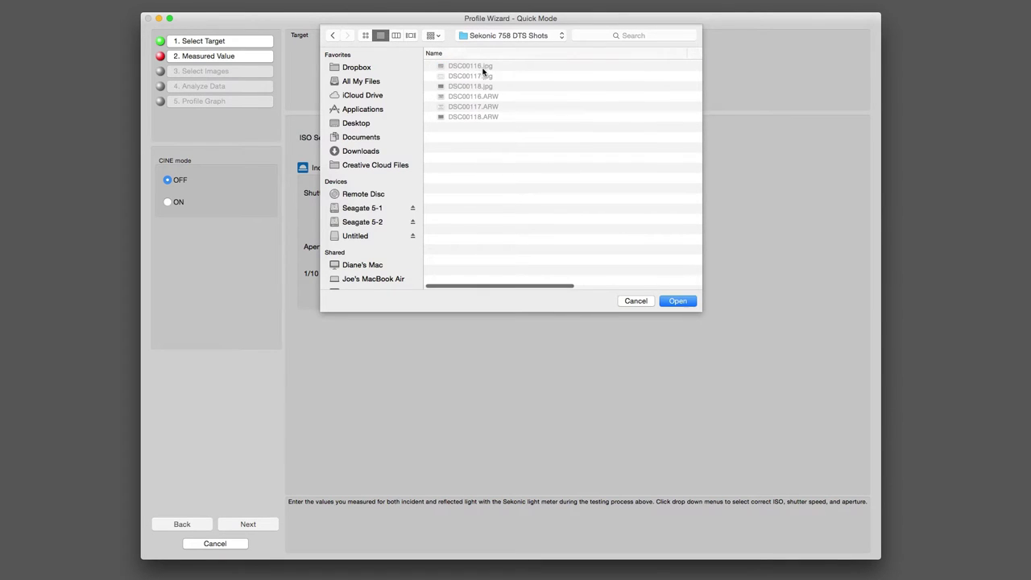
pyautogui.click(681, 301)
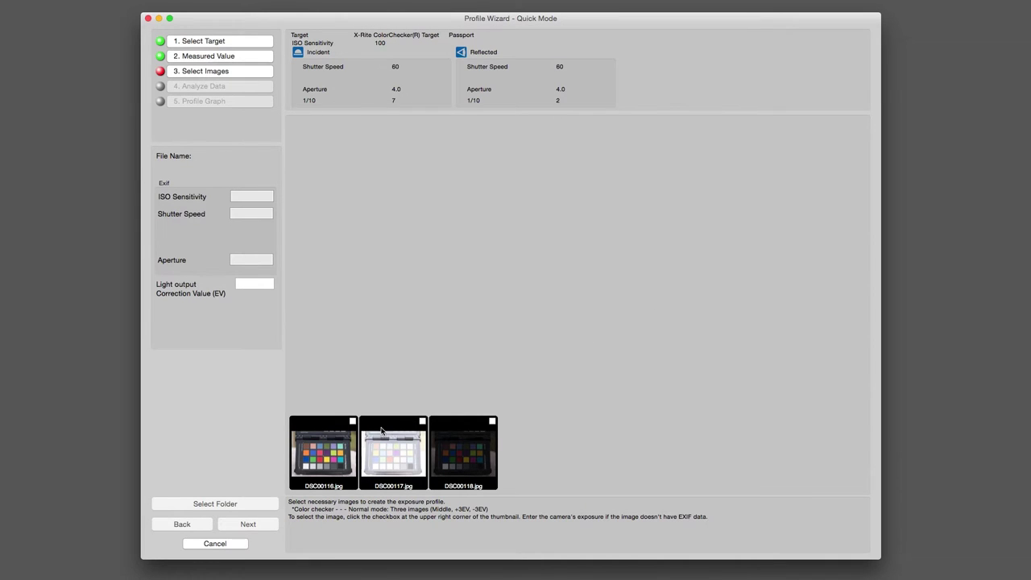
# Step: Include DSC00116.jpg, DSC00117.jpg and DSC00118.jpg in the profile and proceed to the data analysis
pyautogui.click(352, 421)
pyautogui.click(423, 422)
pyautogui.click(493, 422)
pyautogui.click(248, 525)
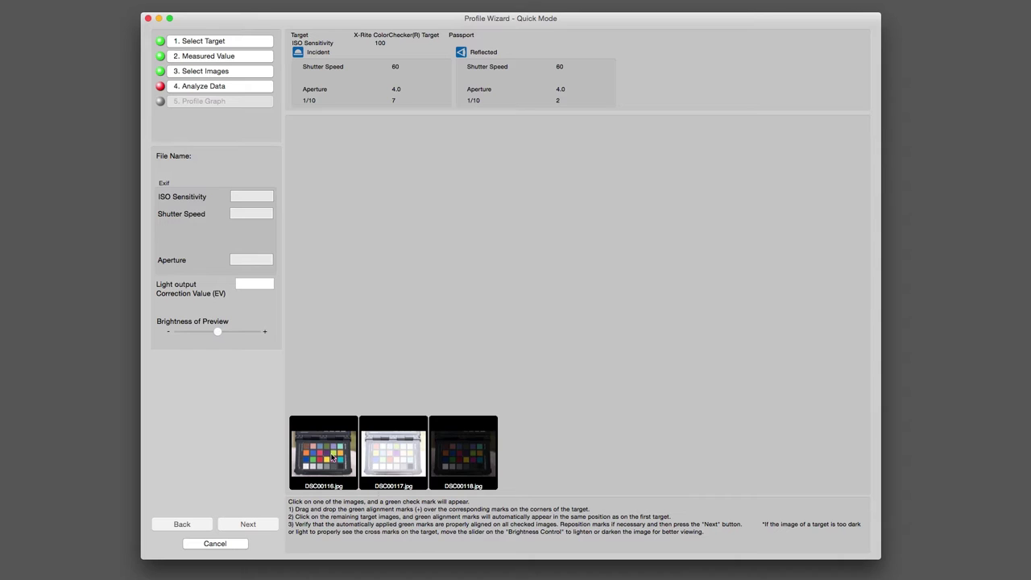
# Step: Align the four green marks with the corner marks of the ColorChecker target in DSC00116.jpg
pyautogui.click(333, 458)
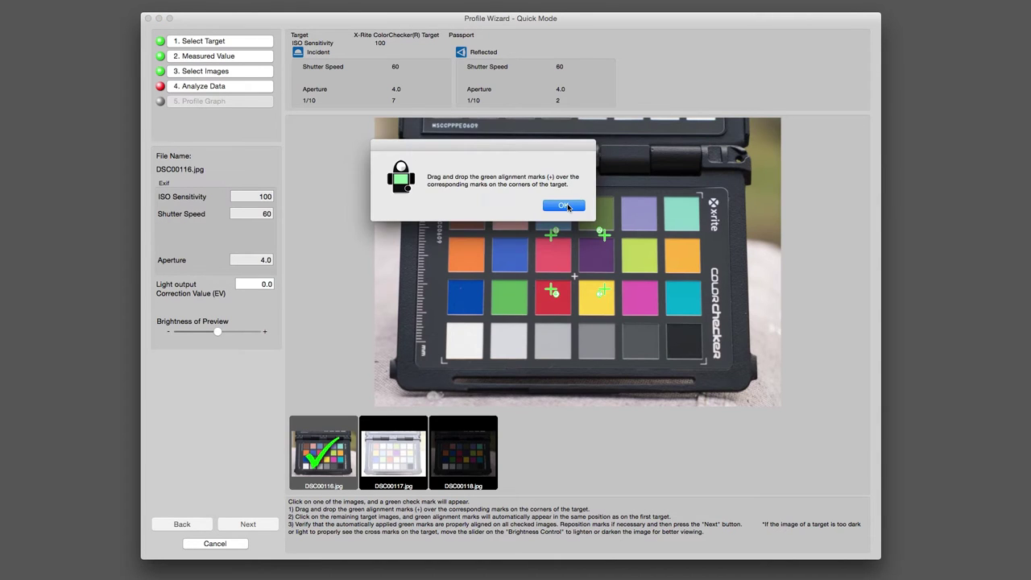
pyautogui.click(568, 207)
pyautogui.moveTo(552, 236); pyautogui.dragTo(449, 192)
pyautogui.moveTo(605, 290); pyautogui.dragTo(700, 195)
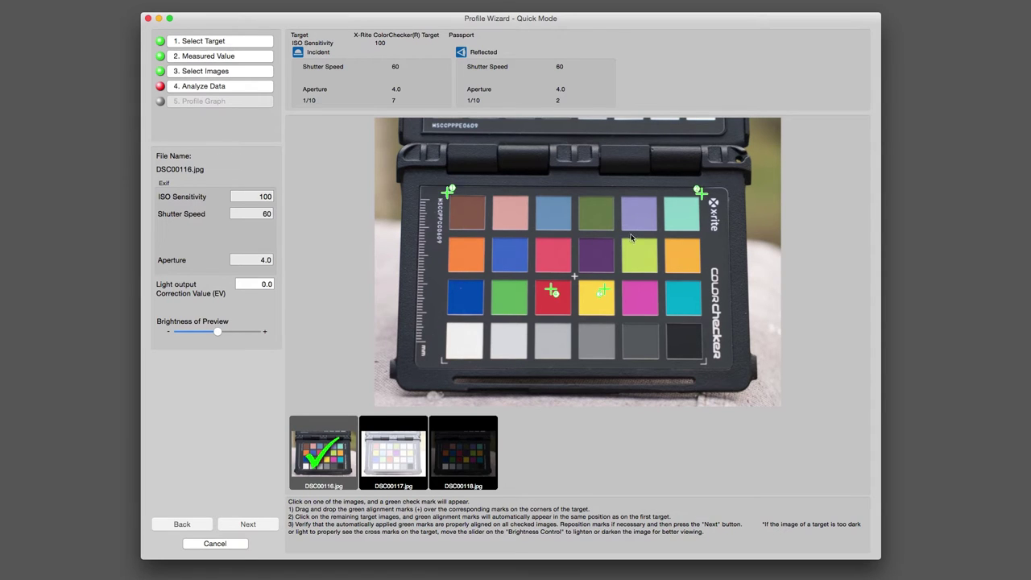
pyautogui.moveTo(552, 290); pyautogui.dragTo(442, 362)
pyautogui.moveTo(605, 292); pyautogui.dragTo(708, 375)
# Step: Apply the alignment marks to DSC00117.jpg and DSC00118.jpg and generate the profile graph
pyautogui.click(411, 448)
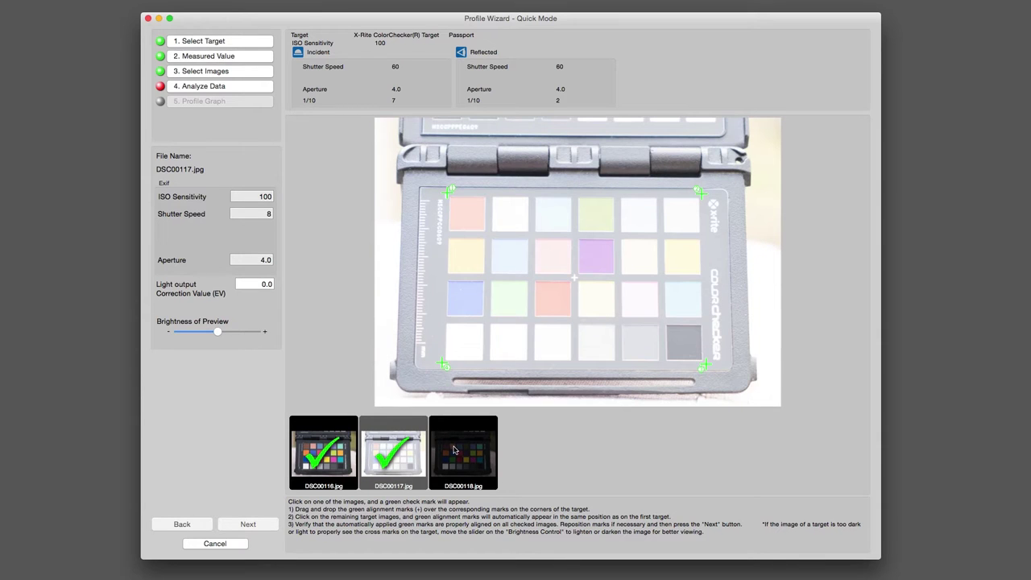
pyautogui.click(454, 451)
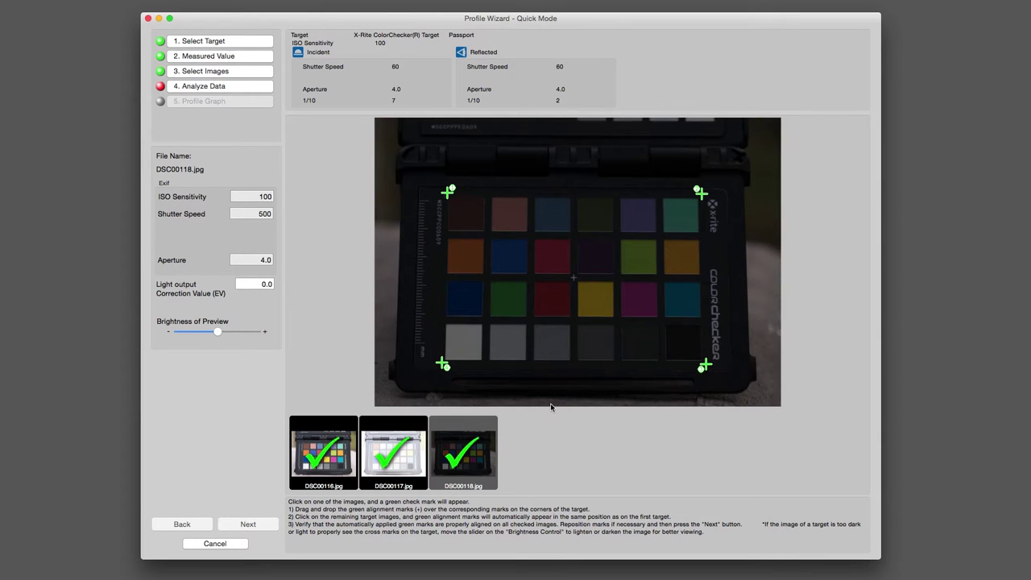
pyautogui.click(264, 524)
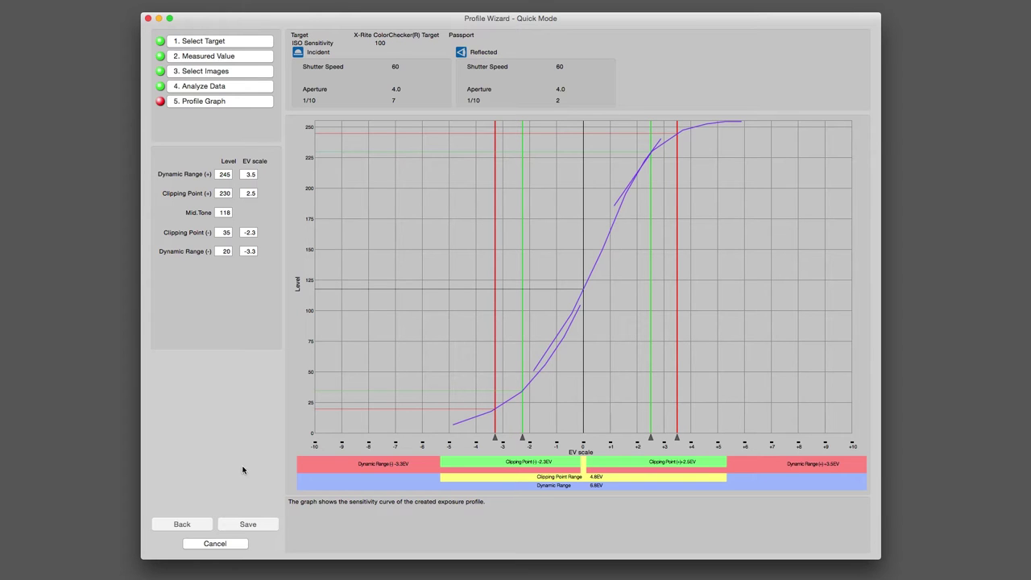
# Step: Save the exposure profile under the name "Sony a7rII 100 iso"
pyautogui.click(249, 526)
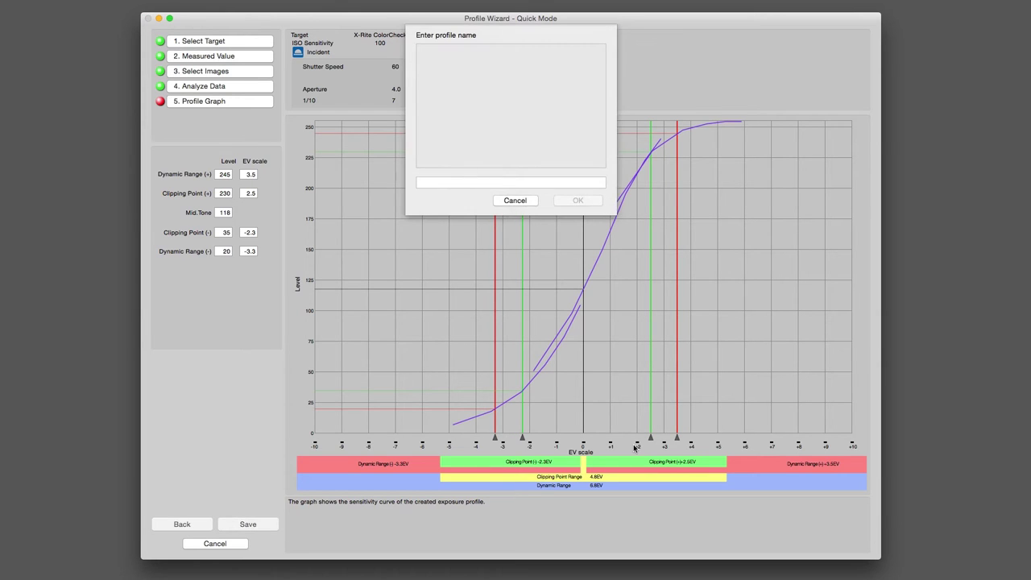
pyautogui.write('Sony ')
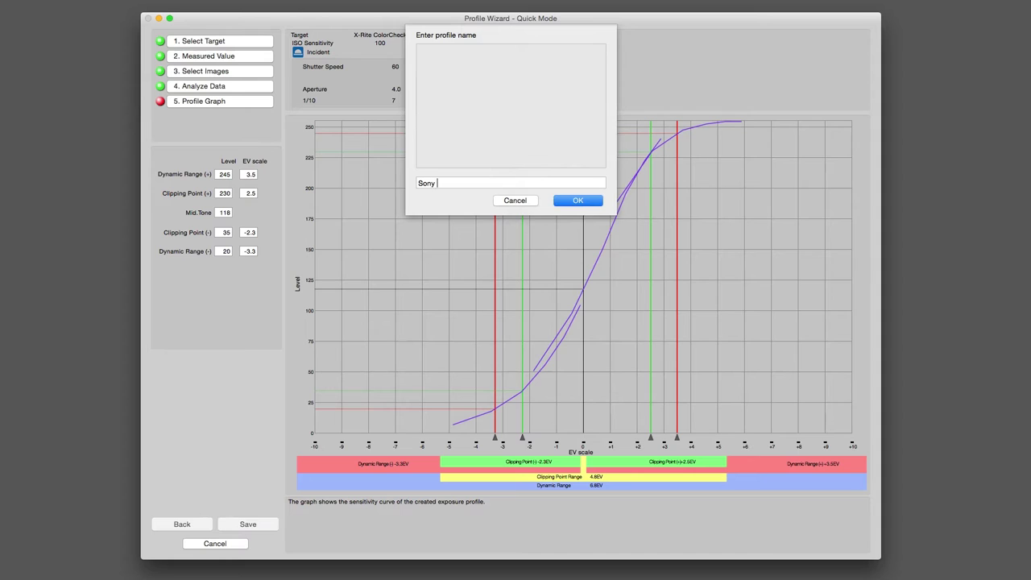
pyautogui.write('a74II 100 isor')
pyautogui.click(577, 200)
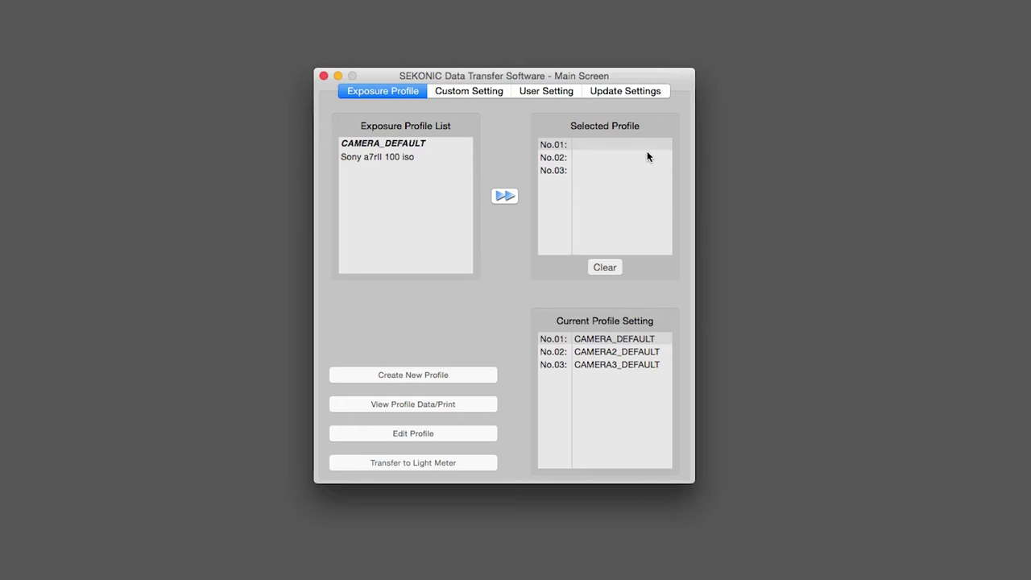
# Step: Edit the exposure range of the Sony a7rII 100 iso profile, with the ISO sensitivity set to 100
pyautogui.click(457, 432)
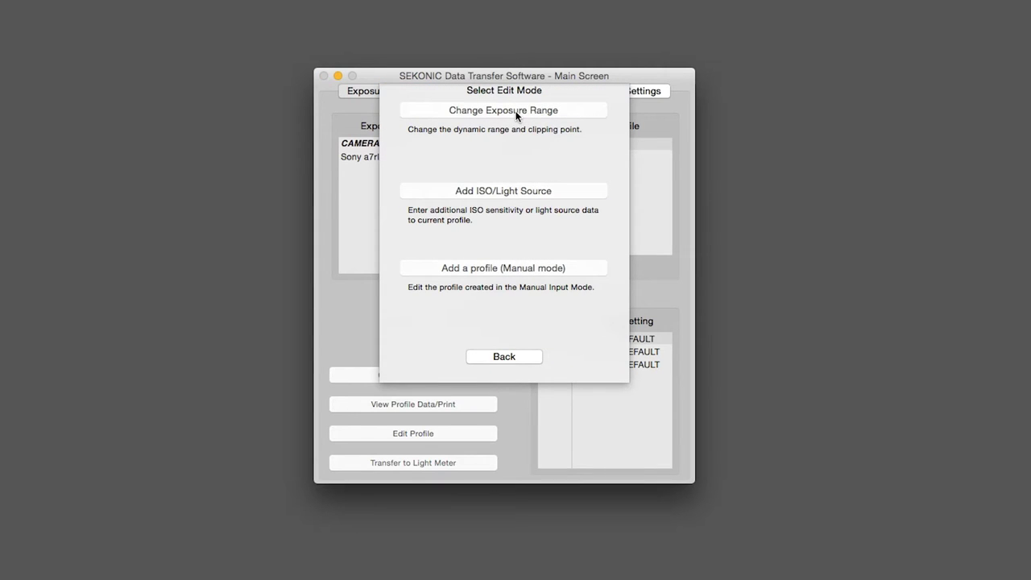
pyautogui.click(518, 111)
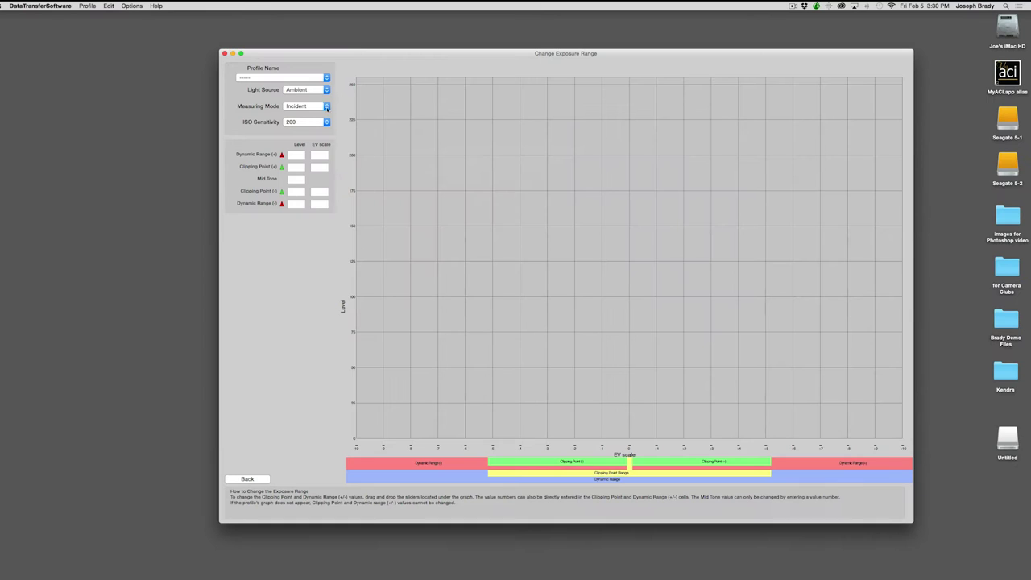
pyautogui.click(306, 78)
pyautogui.click(306, 85)
pyautogui.click(311, 118)
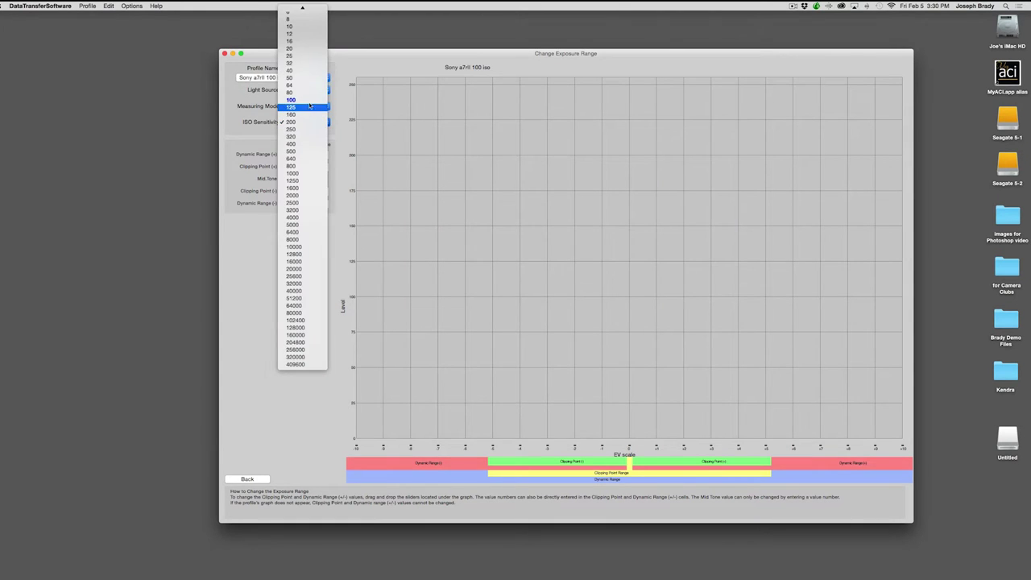
pyautogui.click(309, 102)
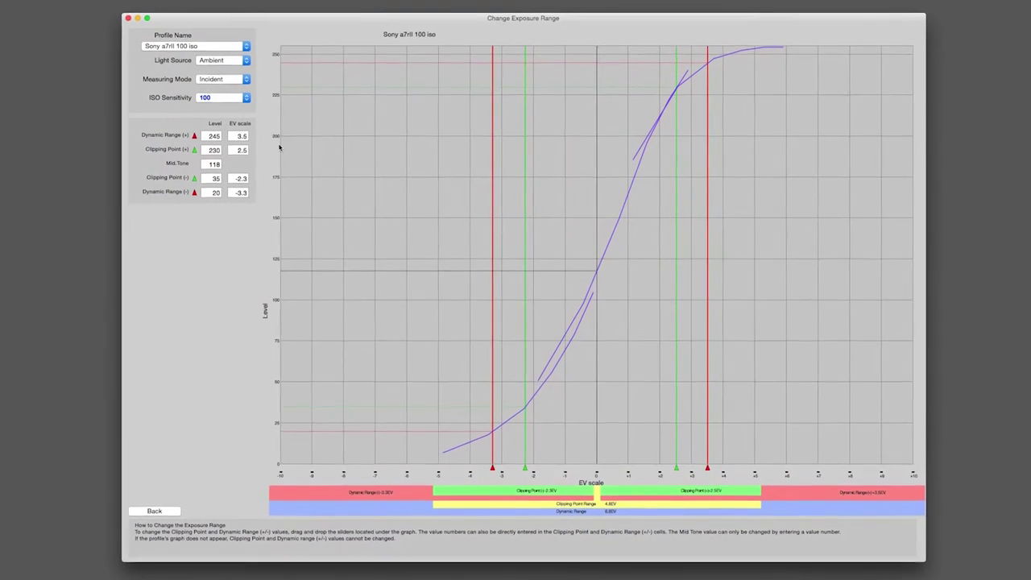
# Step: Try Dynamic Range (+) levels of 250 and 255 to compare their effect on the exposure range
pyautogui.doubleClick(205, 137)
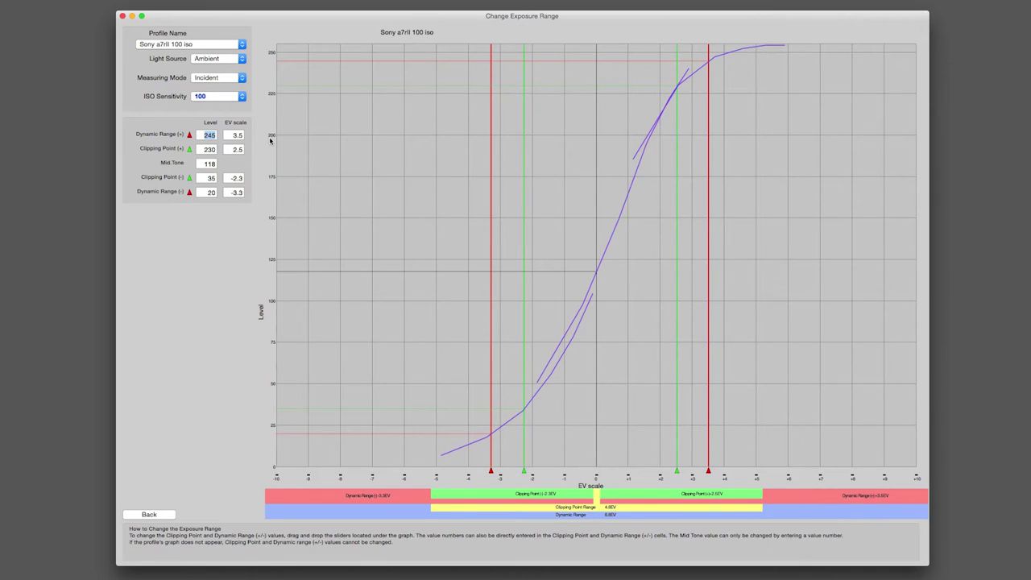
pyautogui.write('250')
pyautogui.press('Tab')
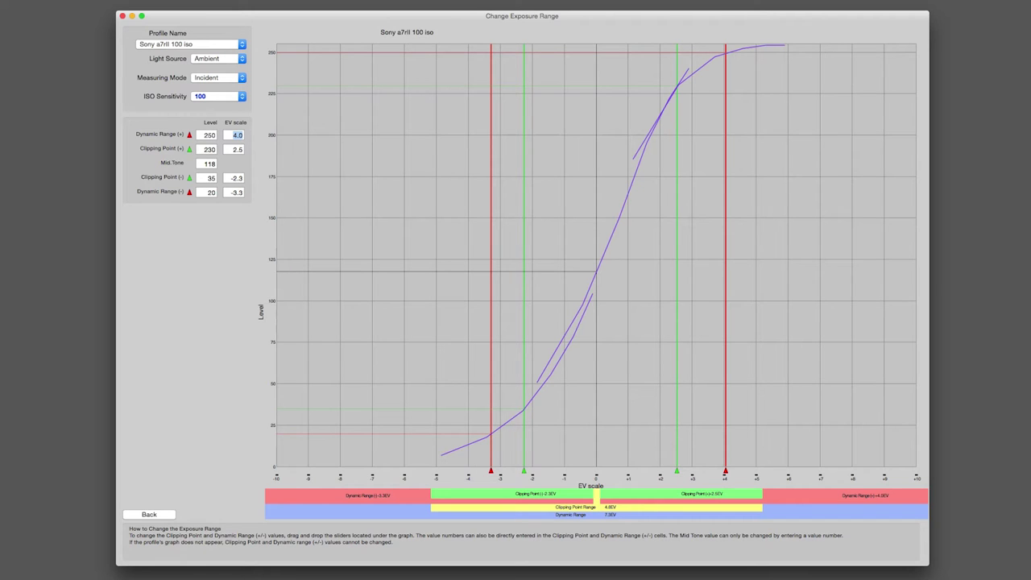
pyautogui.doubleClick(202, 135)
pyautogui.write('255')
pyautogui.press('Tab')
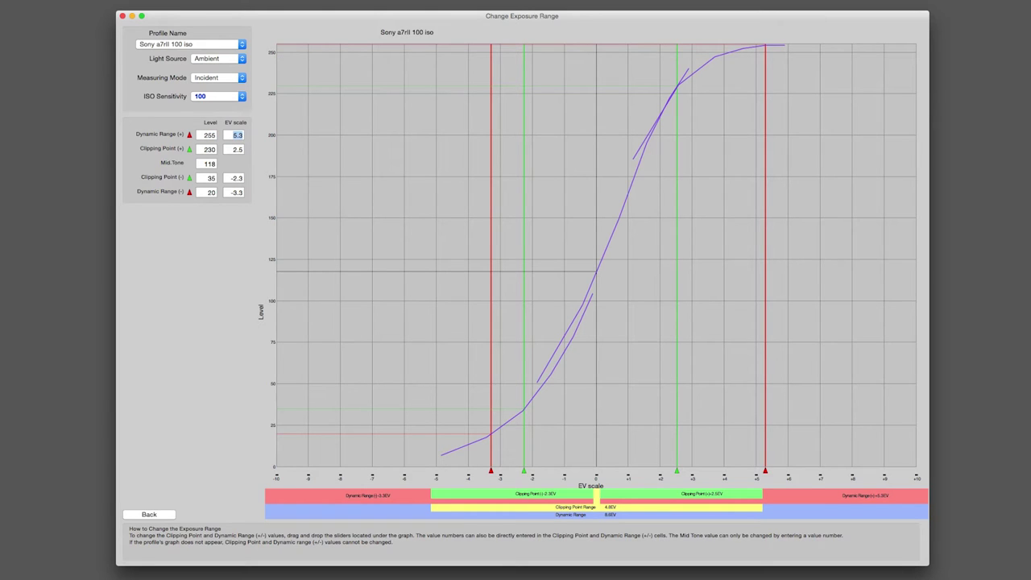
# Step: Set the Dynamic Range (+) level to 250 and the Clipping Point (+) level to 245
pyautogui.click(208, 135)
pyautogui.doubleClick(207, 135)
pyautogui.write('250')
pyautogui.press('Tab')
pyautogui.press('Tab')
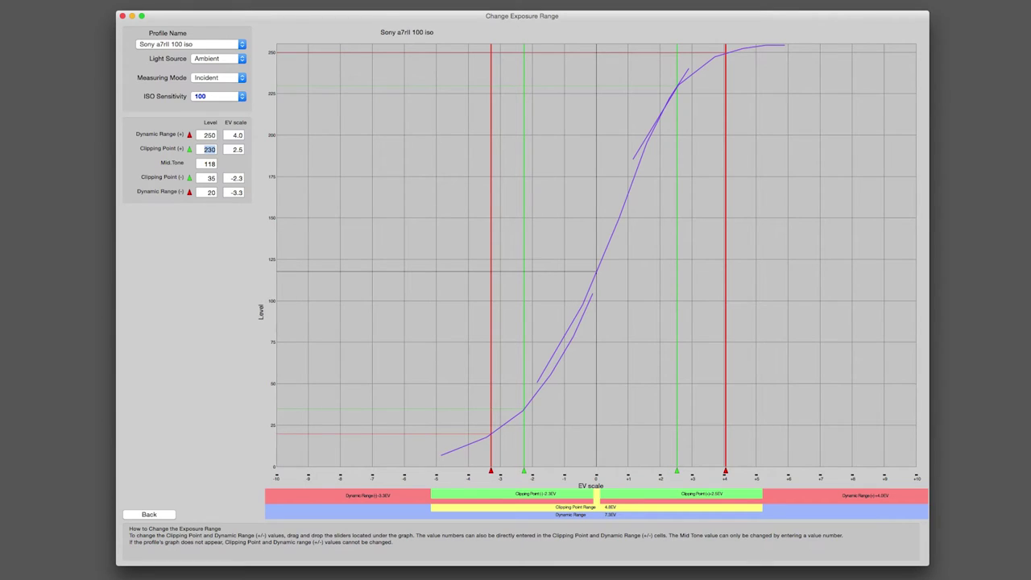
pyautogui.write('245')
pyautogui.press('Tab')
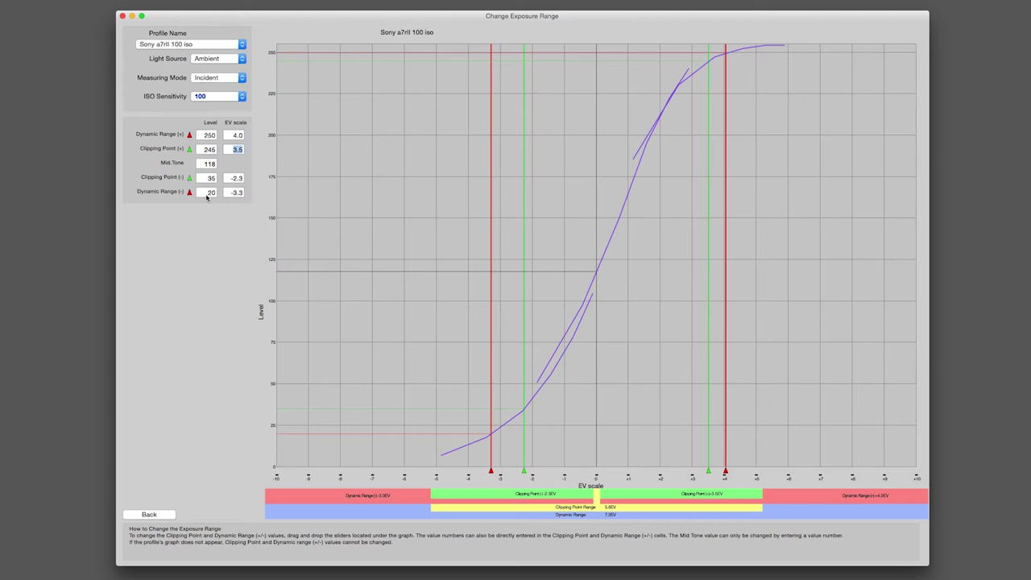
# Step: Set the Dynamic Range (-) level to 10
pyautogui.click(209, 192)
pyautogui.doubleClick(209, 193)
pyautogui.press('Tab')
pyautogui.doubleClick(212, 192)
pyautogui.write('10')
pyautogui.press('Tab')
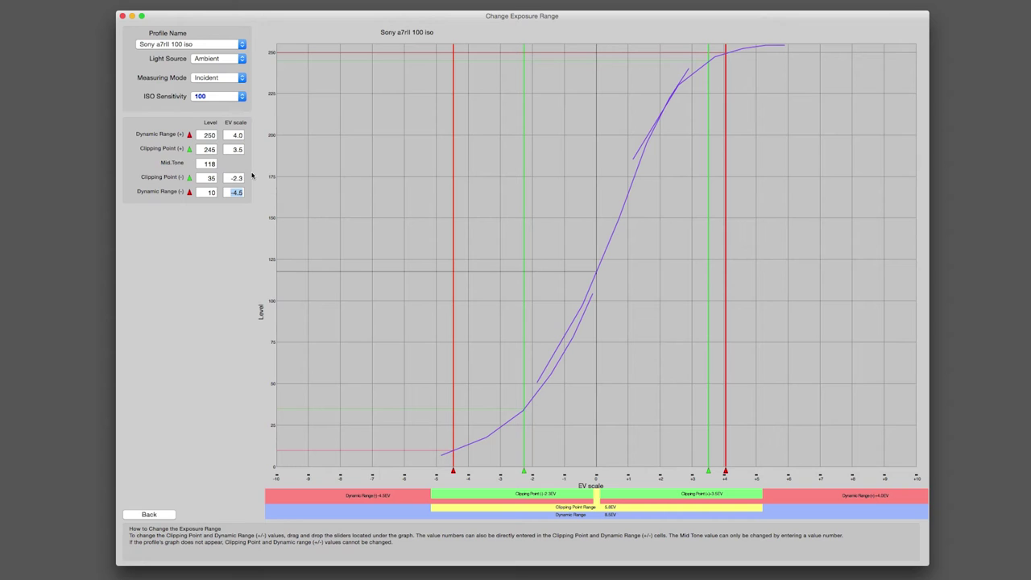
# Step: Set the Clipping Point (-) level to 15 and overwrite the existing profile with the changed settings
pyautogui.click(207, 180)
pyautogui.write('20')
pyautogui.press('Tab')
pyautogui.hotkey('shift', 'Tab')
pyautogui.write('15')
pyautogui.press('Tab')
pyautogui.click(152, 515)
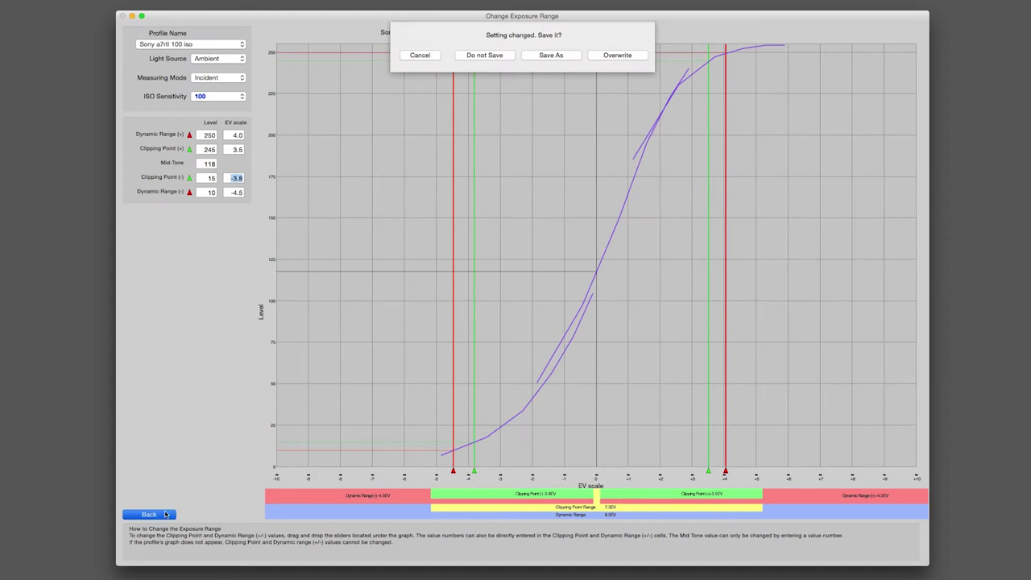
pyautogui.click(618, 55)
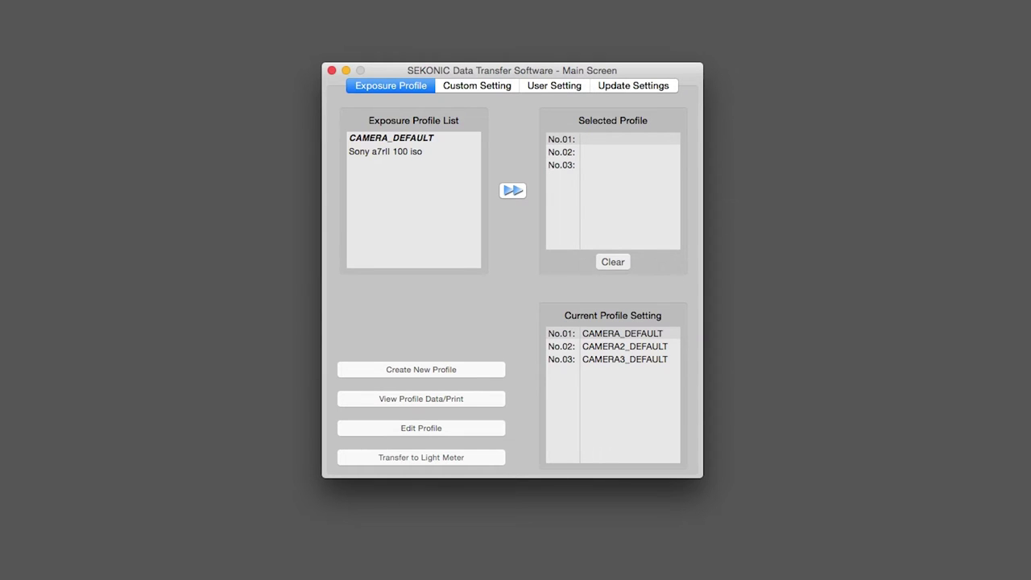
# Step: Assign the Sony a7rII 100 iso profile to slot No.02 and transfer it to the light meter, overwriting the meter's profile data
pyautogui.click(406, 155)
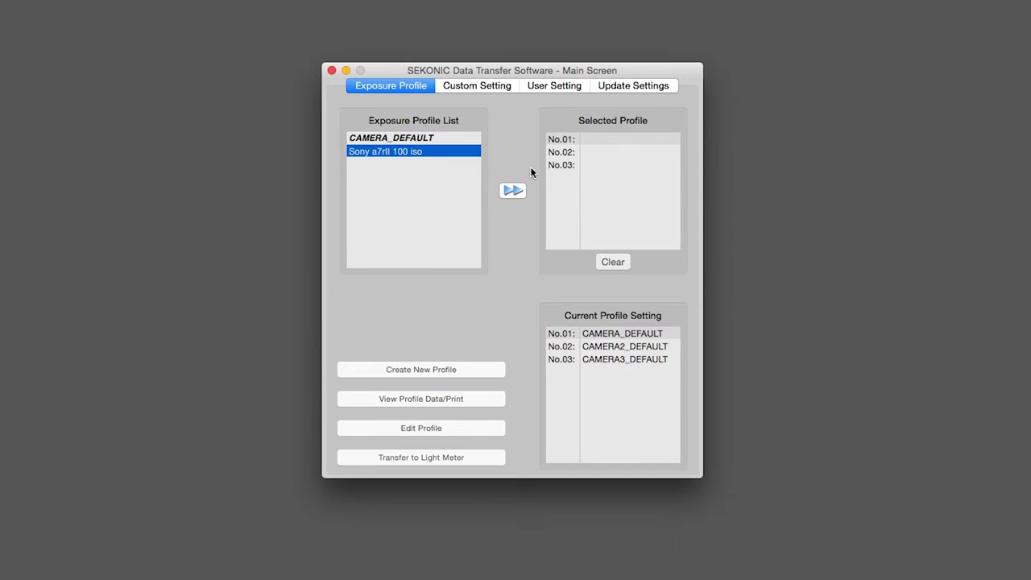
pyautogui.click(569, 153)
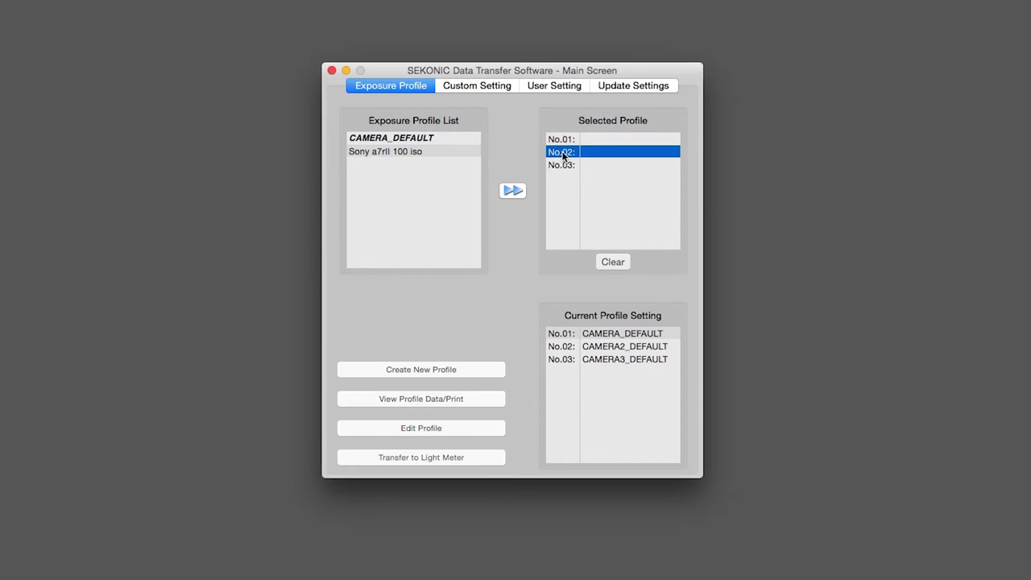
pyautogui.click(511, 190)
pyautogui.click(408, 459)
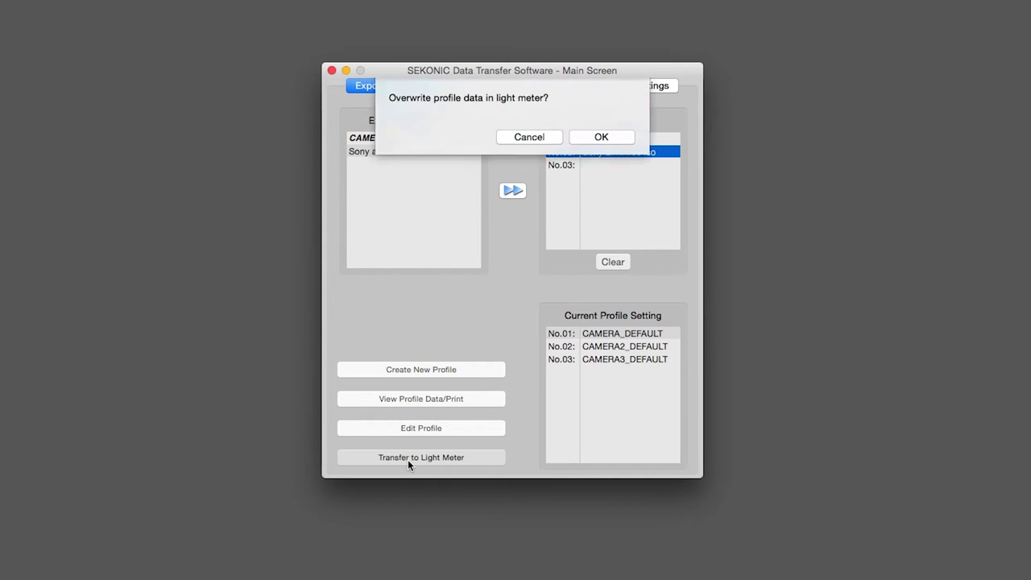
pyautogui.click(604, 139)
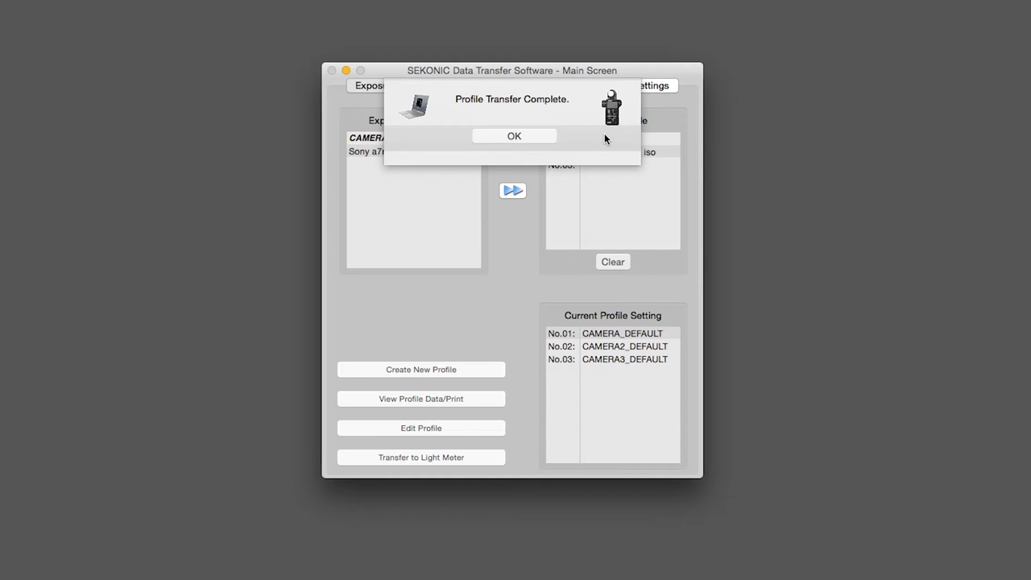
pyautogui.click(516, 137)
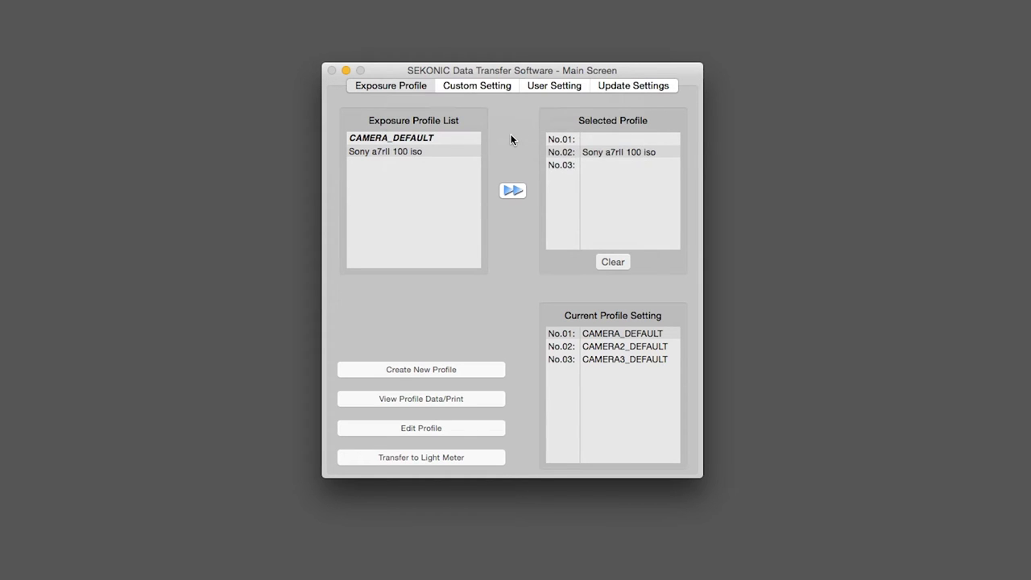